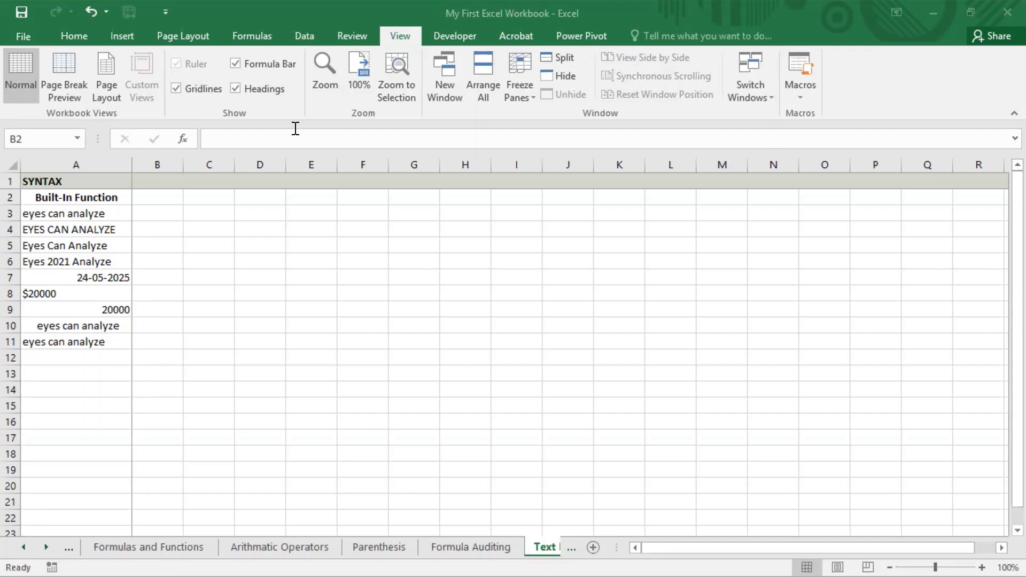
# Bring up the Text Functions sheet and enter the heading Upper in cell B2
pyautogui.click(535, 542)
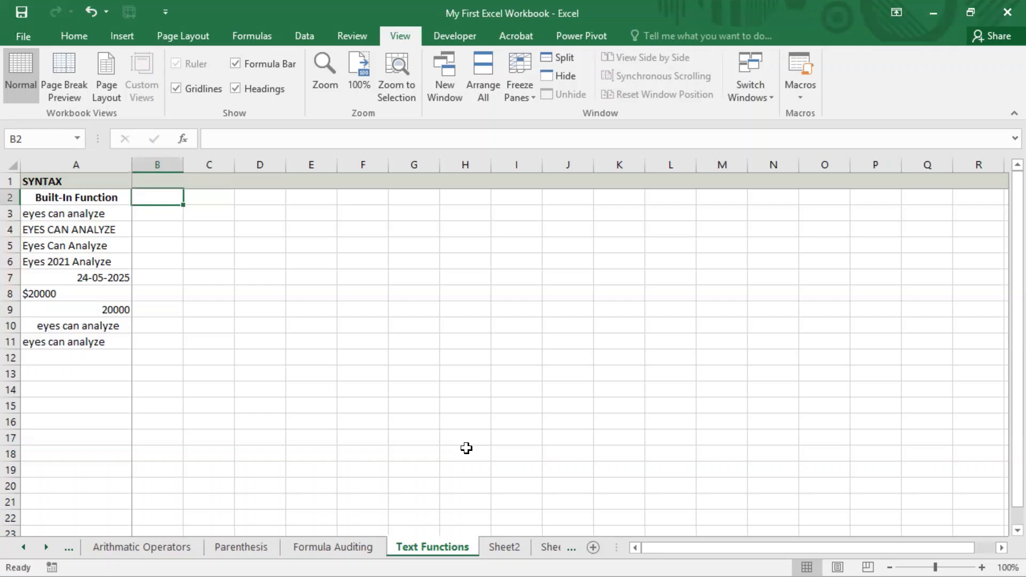
pyautogui.press('F2')
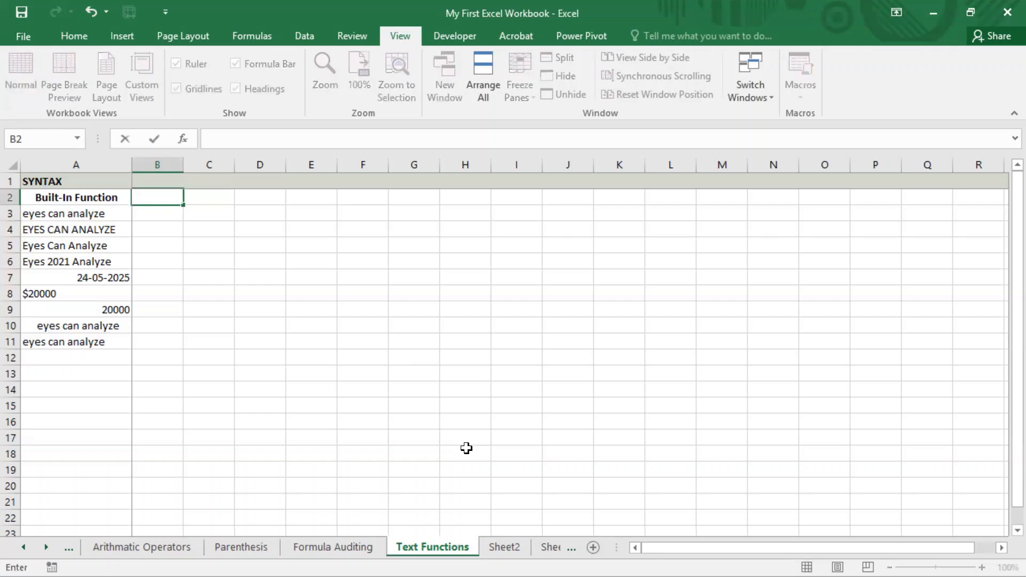
pyautogui.write('Upper')
pyautogui.press('BackSpace')
pyautogui.press('BackSpace')
pyautogui.press('BackSpace')
pyautogui.press('BackSpace')
pyautogui.write('pper')
pyautogui.press('Return')
# Enter the syntax text UPPER(Text) in cell B1 above the function heading
pyautogui.press('Up')
pyautogui.press('Up')
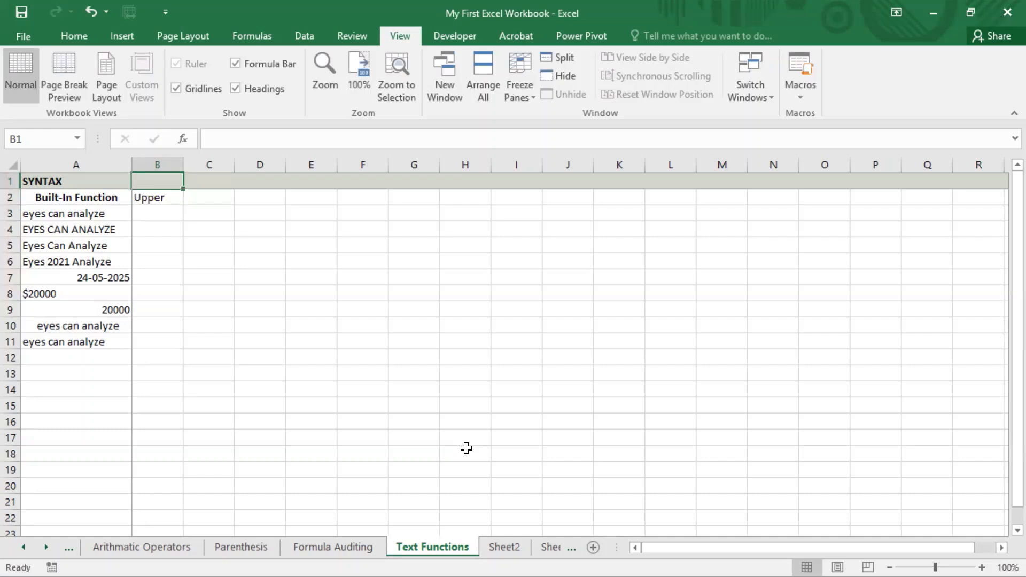
pyautogui.click(512, 1)
pyautogui.click(160, 277)
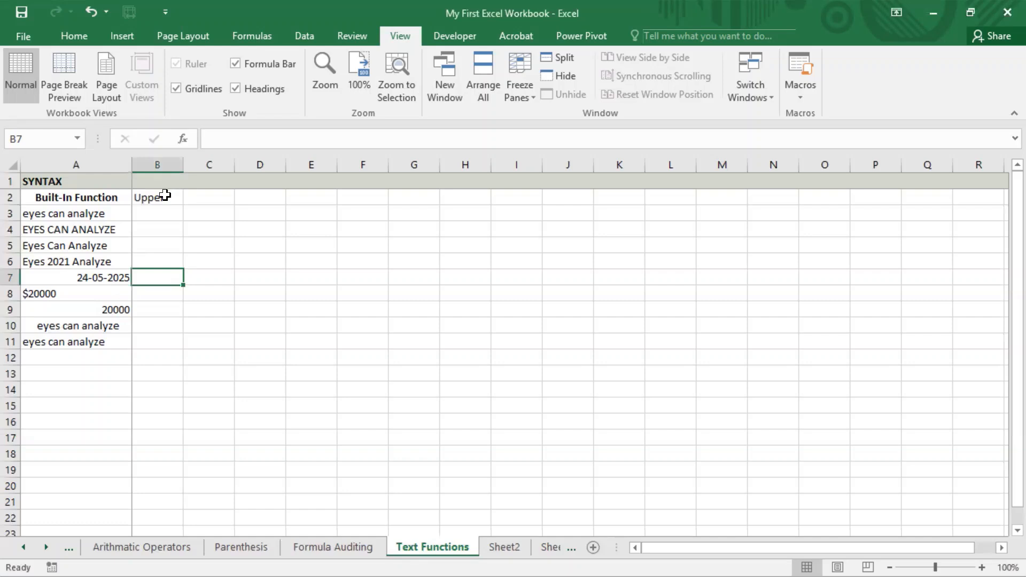
pyautogui.click(164, 195)
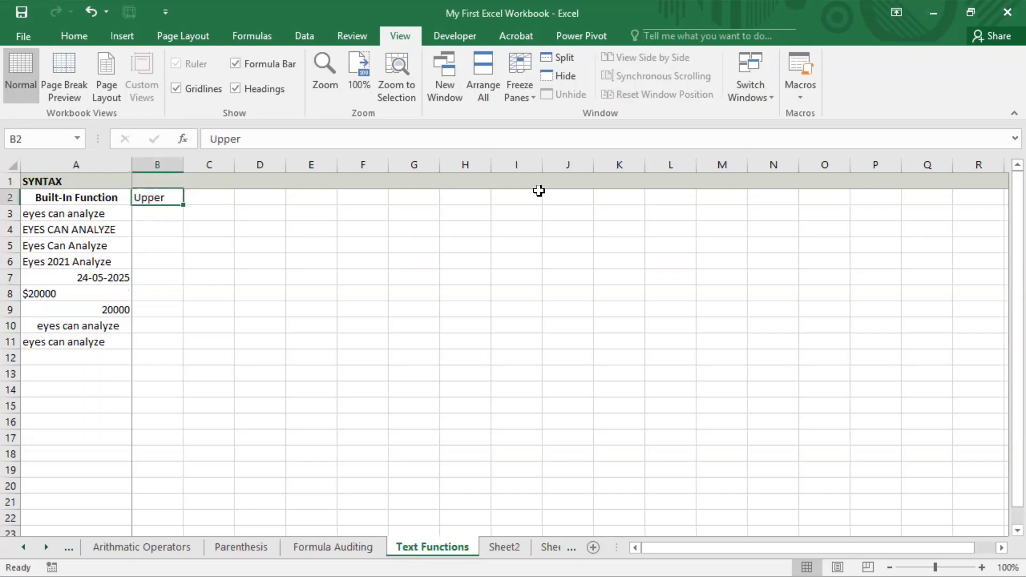
pyautogui.press('Up')
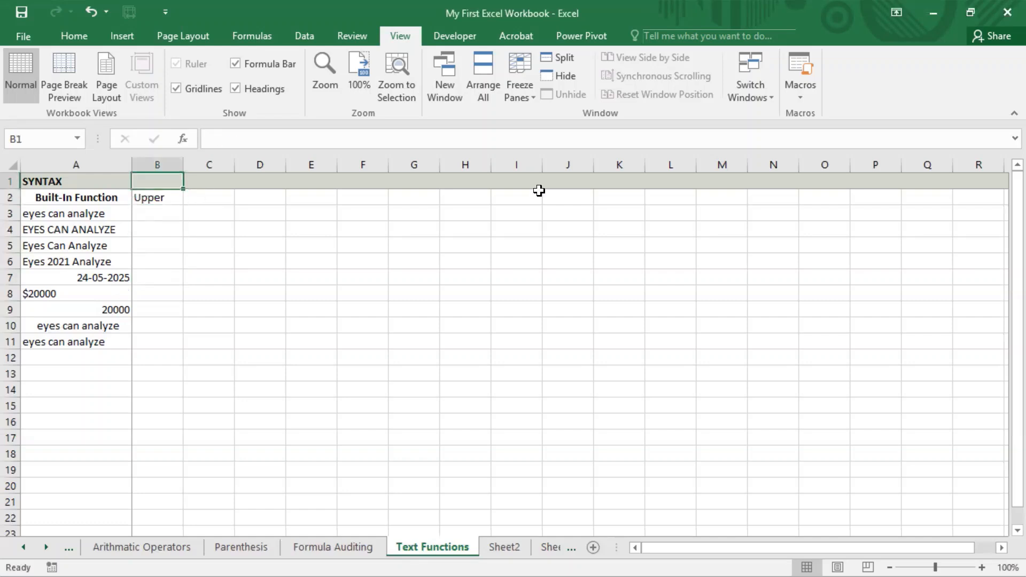
pyautogui.write('=')
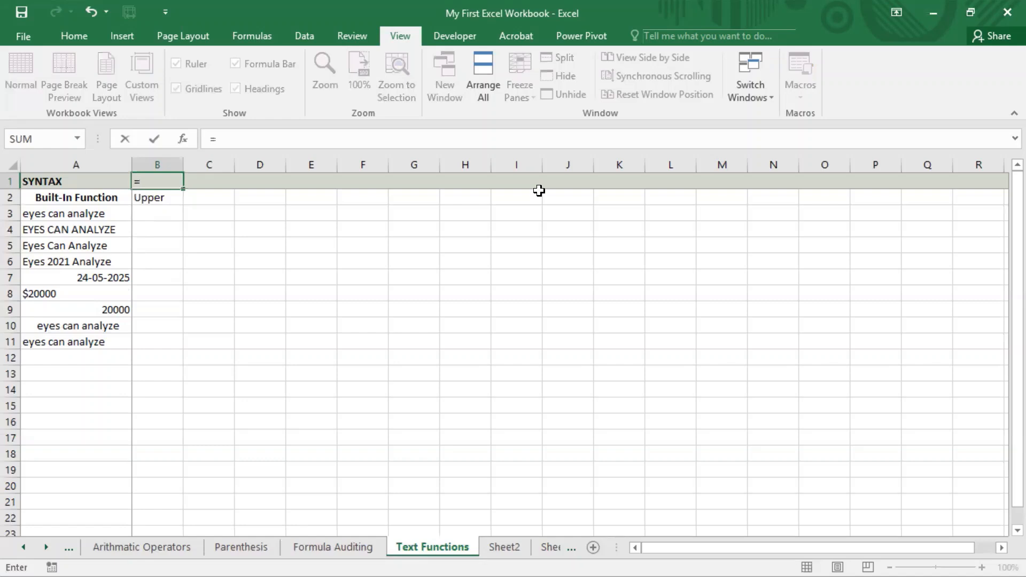
pyautogui.press('BackSpace')
pyautogui.write('UPP')
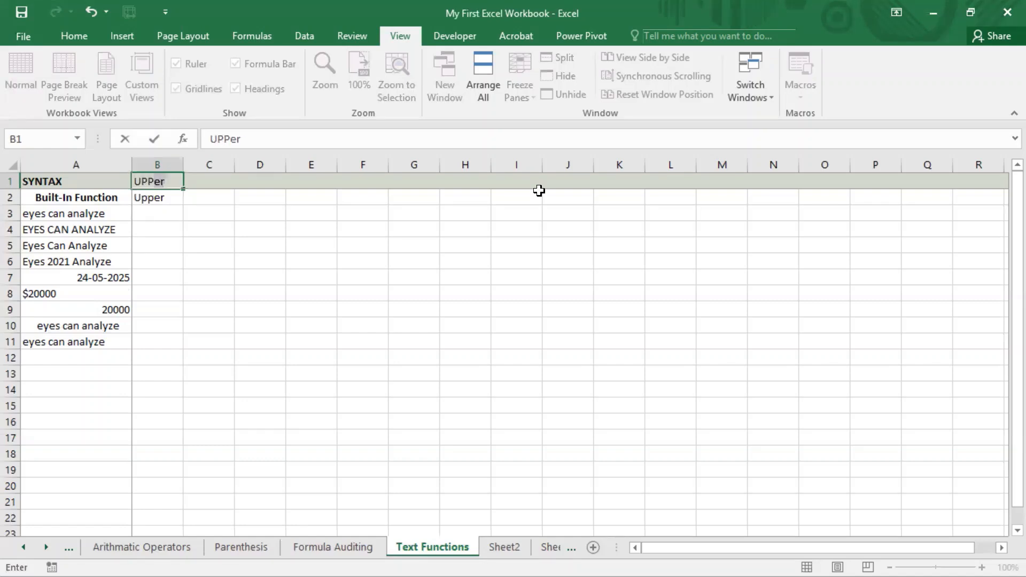
pyautogui.write('ER(')
pyautogui.write('Text)')
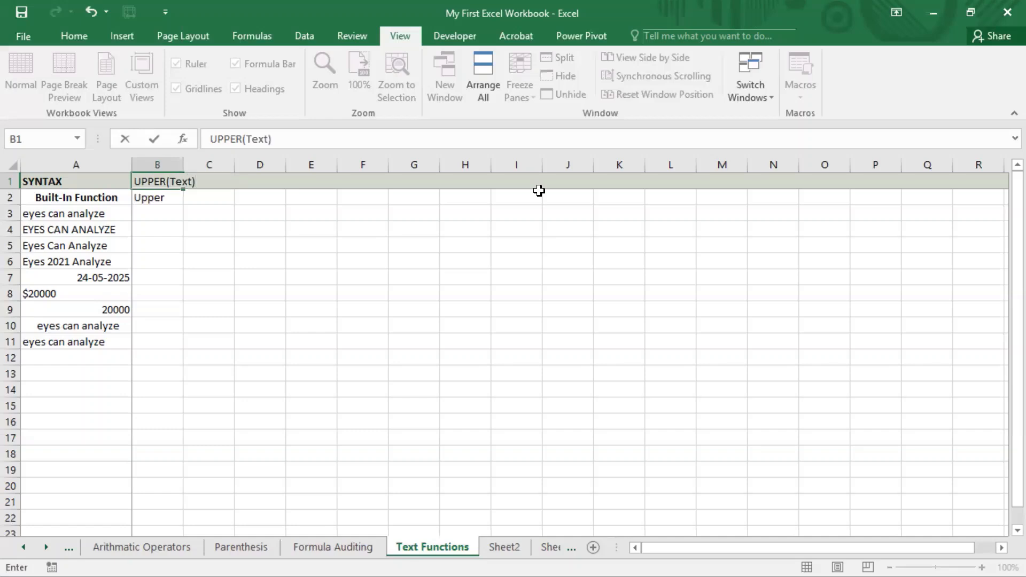
pyautogui.press('Return')
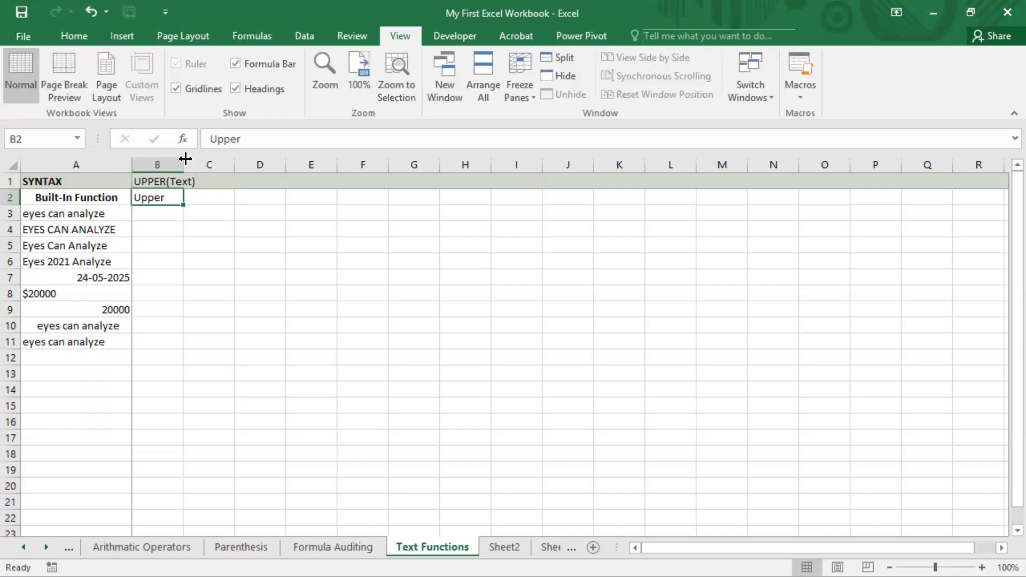
# Widen column B to fit the syntax text and replace the B2 heading with UPPER
pyautogui.moveTo(183, 161); pyautogui.dragTo(250, 166)
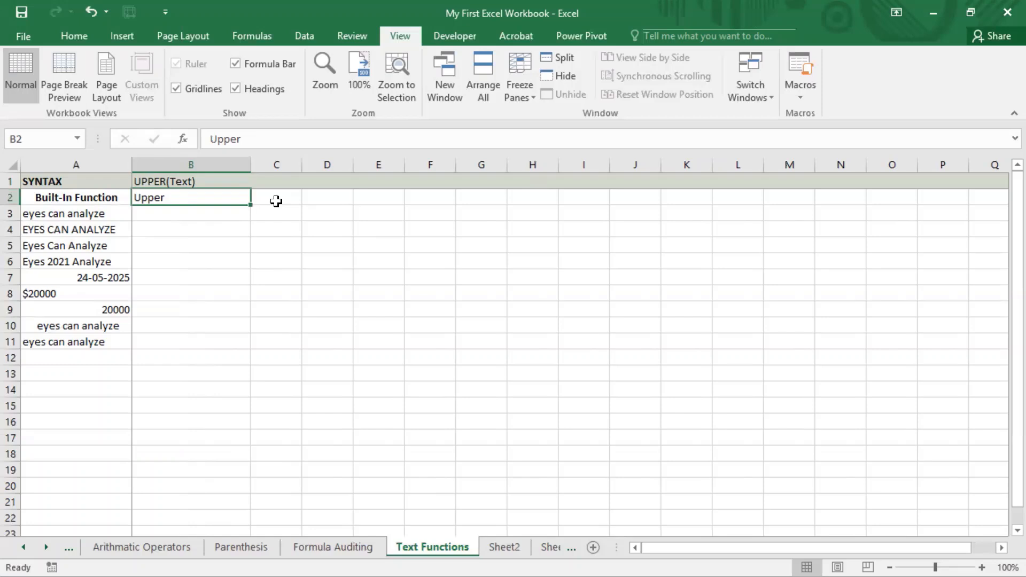
pyautogui.write('UPPER')
pyautogui.press('Return')
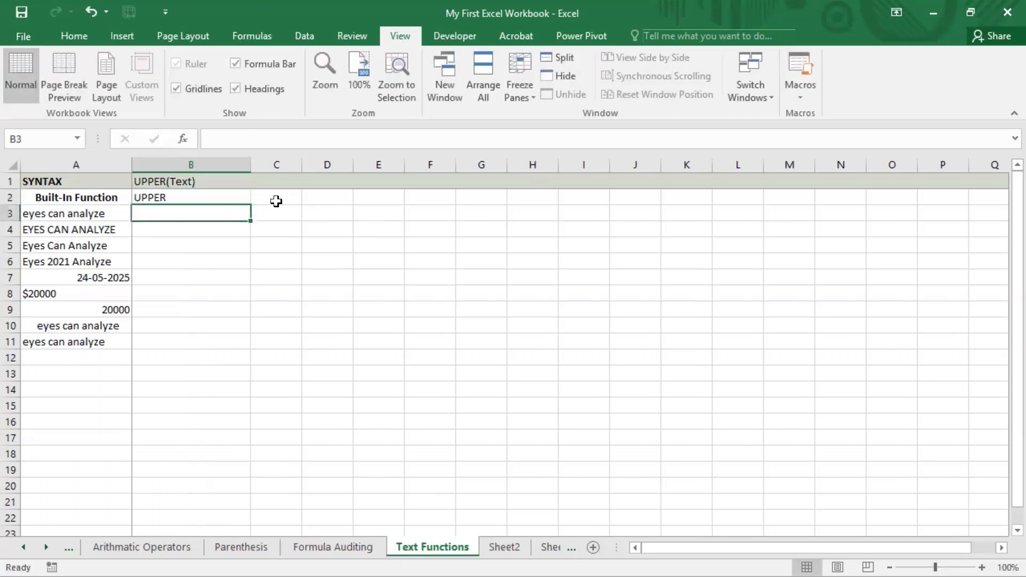
# Review the UPPER syntax in B1 and the sample entries in A3:A11
pyautogui.press('Up')
pyautogui.press('Up')
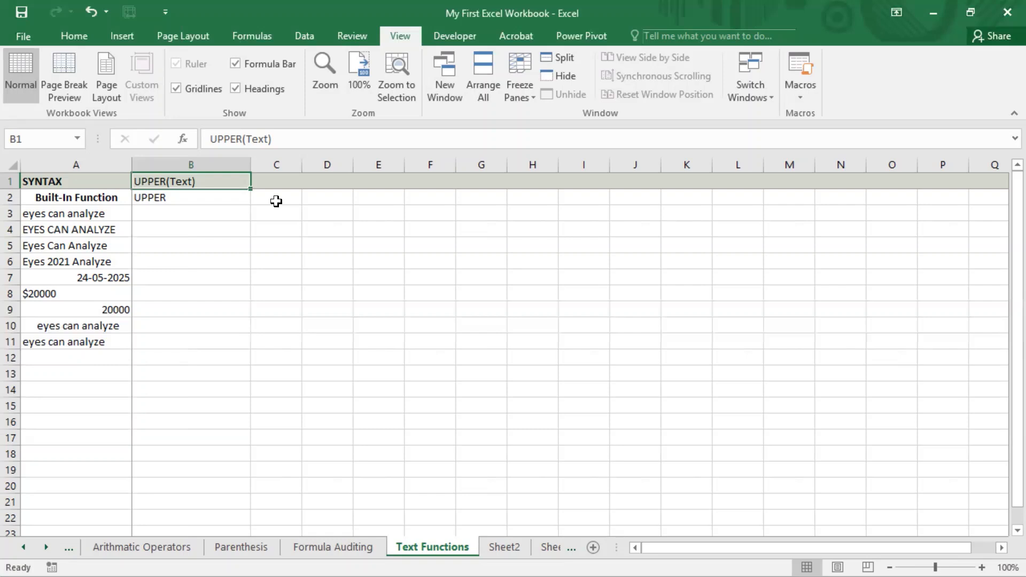
pyautogui.press('Down')
pyautogui.press('Down')
pyautogui.press('Down')
pyautogui.press('Left')
pyautogui.press('Up')
pyautogui.hotkey('ctrl', 'shift', 'Down')
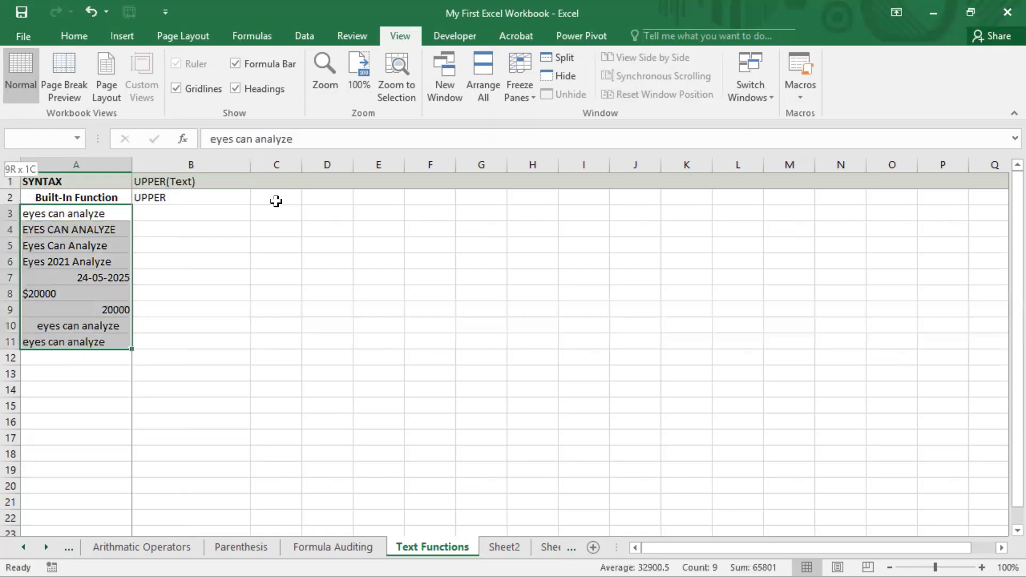
pyautogui.press('Up')
pyautogui.press('Up')
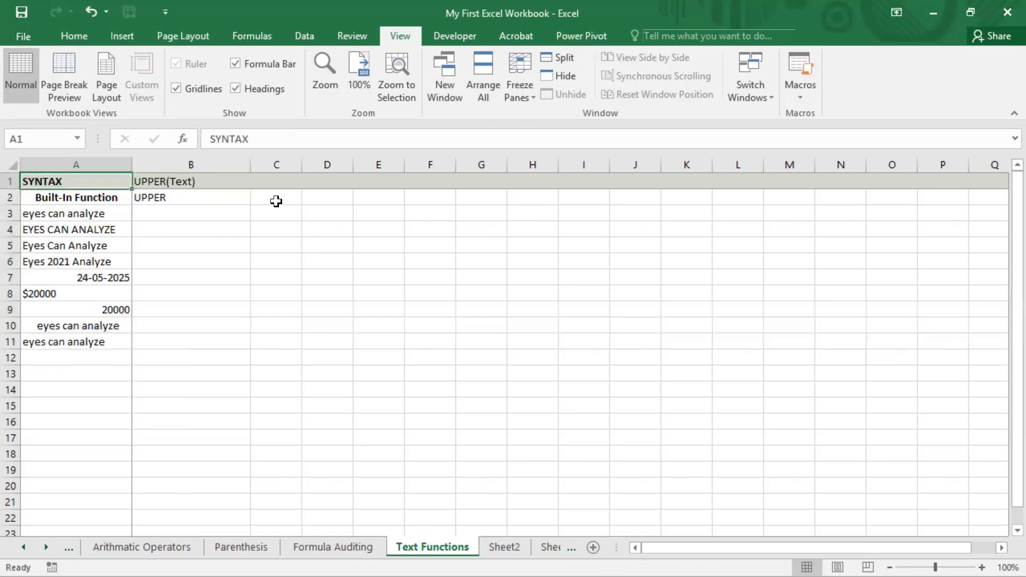
pyautogui.press('Down')
pyautogui.press('Down')
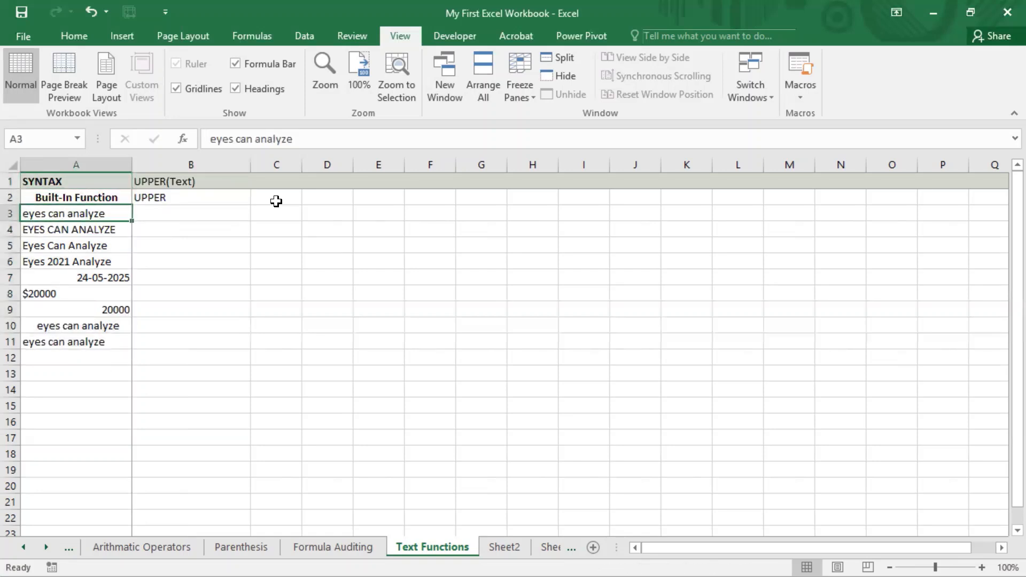
# Examine the sample texts in A3:A5 and the date in A7 alongside their adjacent cells in column B
pyautogui.press('Right')
pyautogui.press('Left')
pyautogui.press('Right')
pyautogui.press('Left')
pyautogui.press('Right')
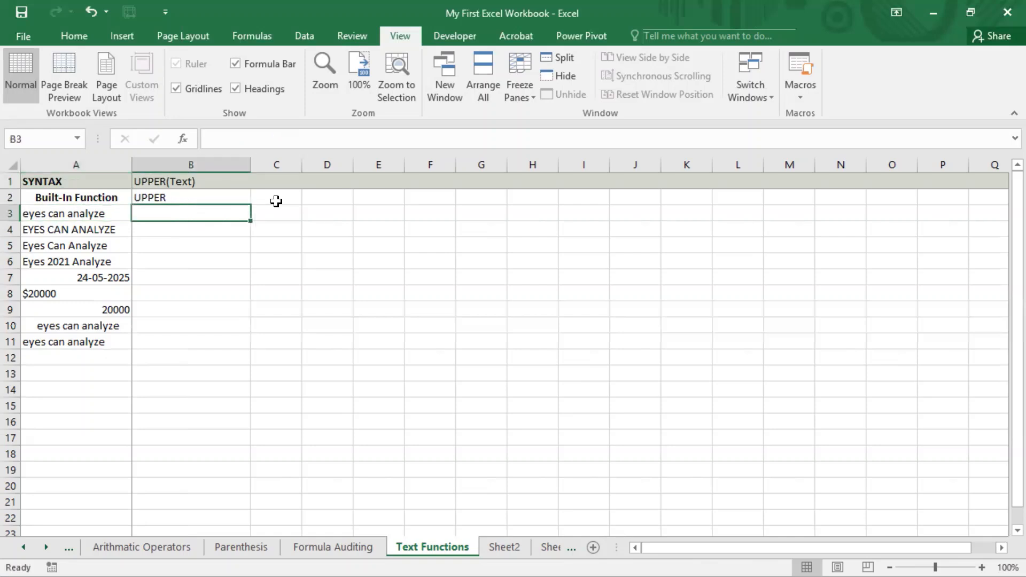
pyautogui.press('Left')
pyautogui.press('Right')
pyautogui.press('Left')
pyautogui.press('Down')
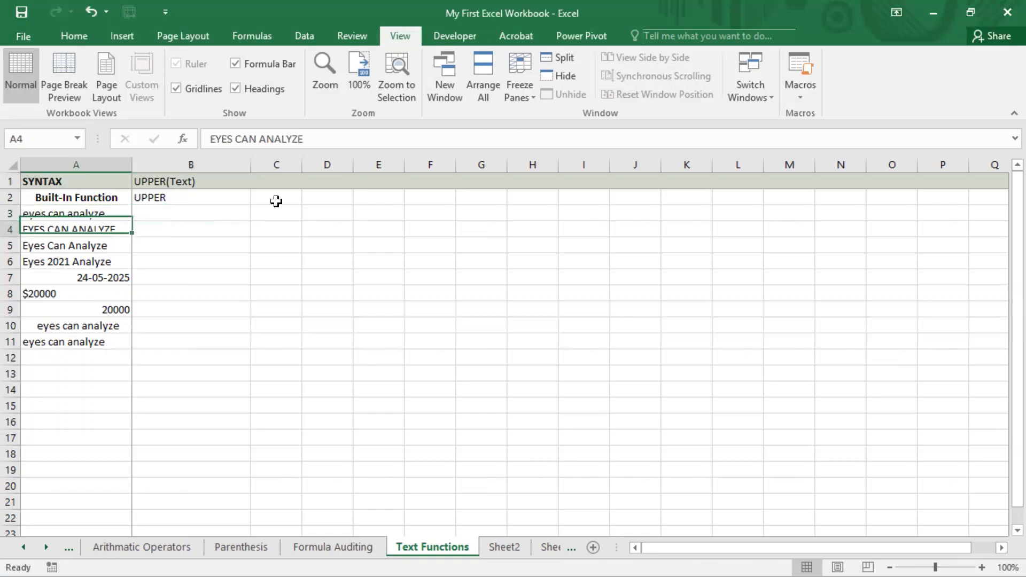
pyautogui.press('Down')
pyautogui.press('Up')
pyautogui.press('Up')
pyautogui.press('Right')
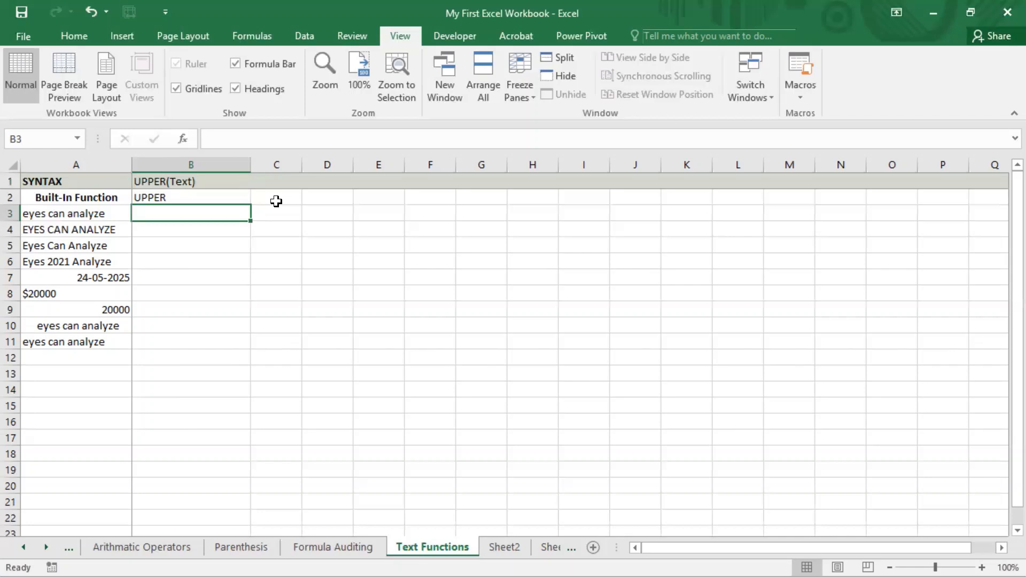
pyautogui.press('Down')
pyautogui.press('Down')
pyautogui.press('Down')
pyautogui.press('Down')
pyautogui.press('Left')
pyautogui.press('Right')
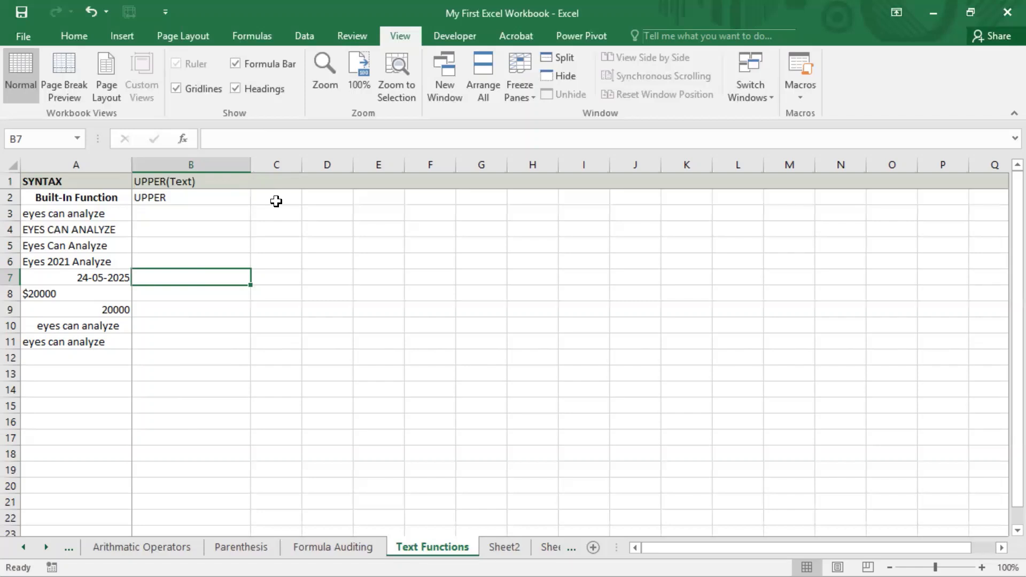
# Enter the formula =UPPER(A3) in cell B3 to convert the first sample text to uppercase
pyautogui.click(512, 1)
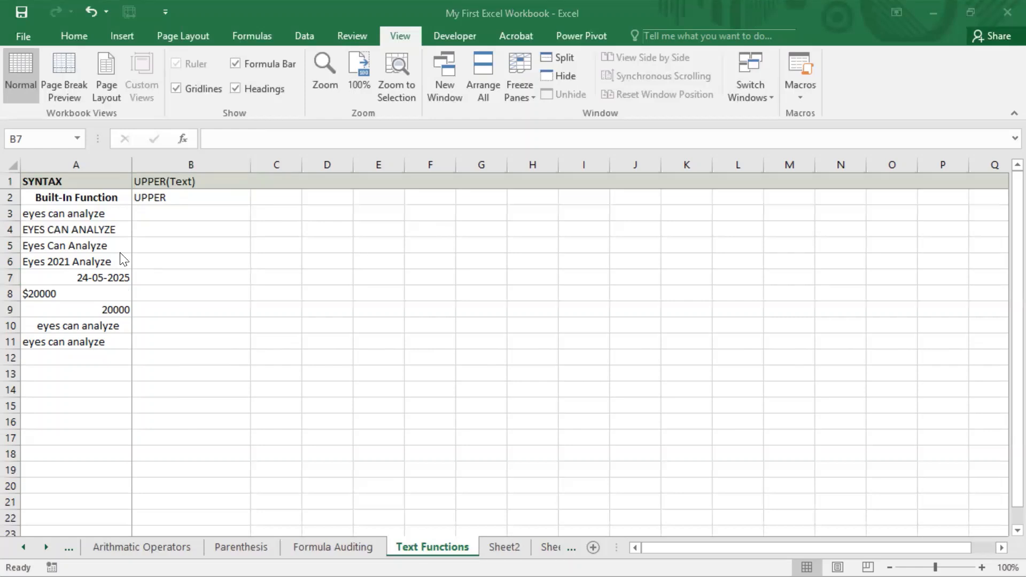
pyautogui.click(94, 214)
pyautogui.click(94, 215)
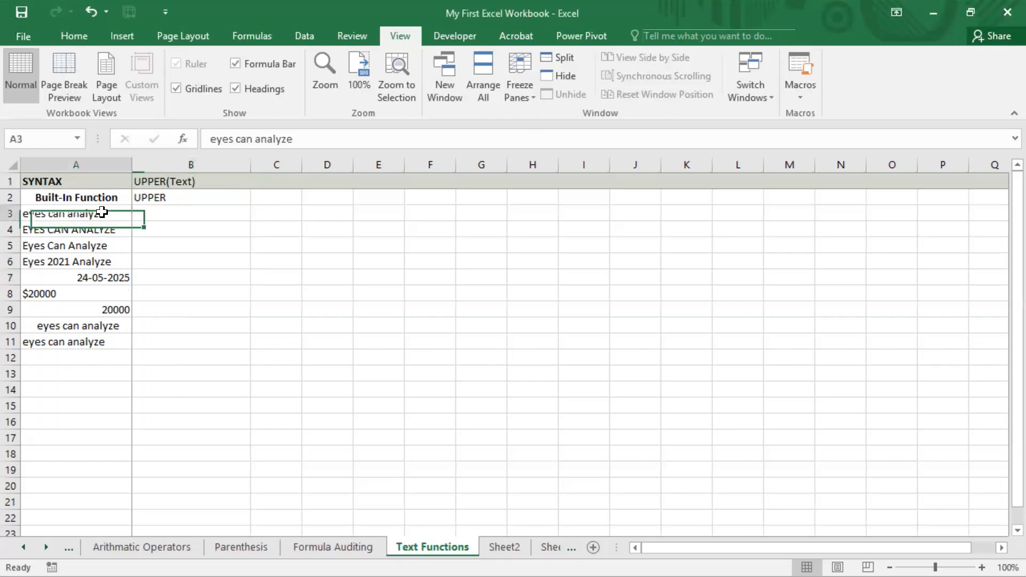
pyautogui.click(209, 214)
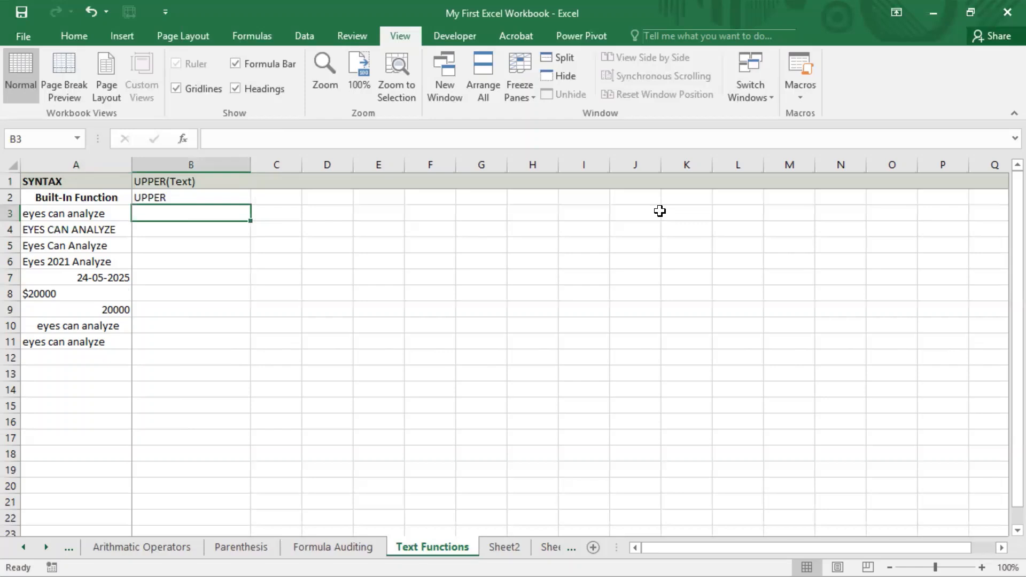
pyautogui.write('=upper')
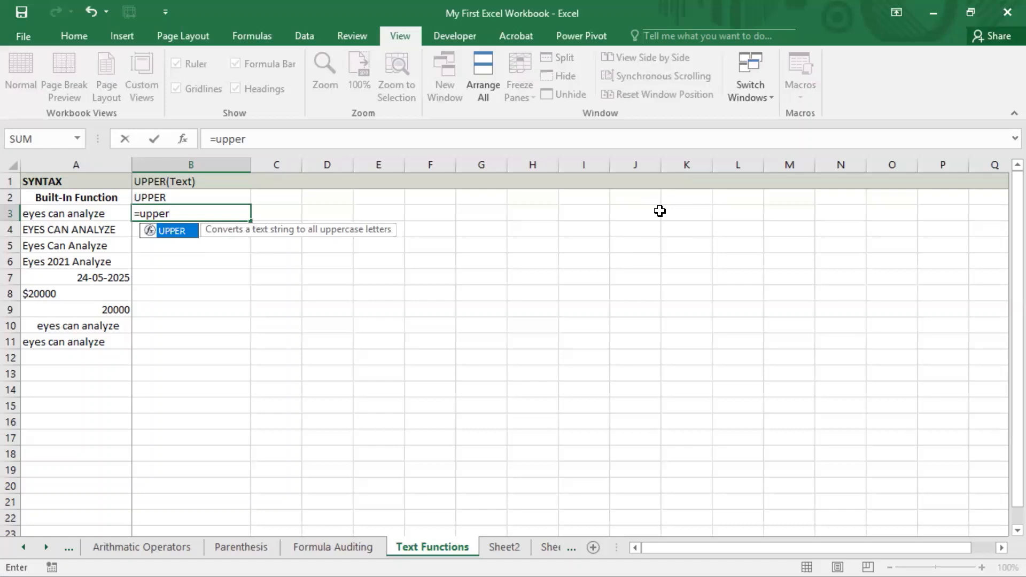
pyautogui.write('(')
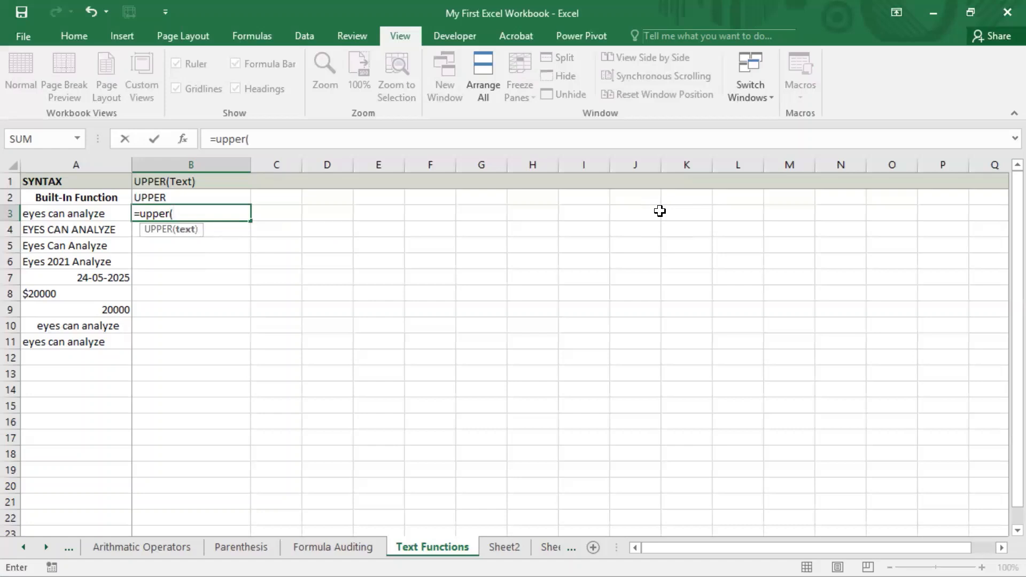
pyautogui.press('Left')
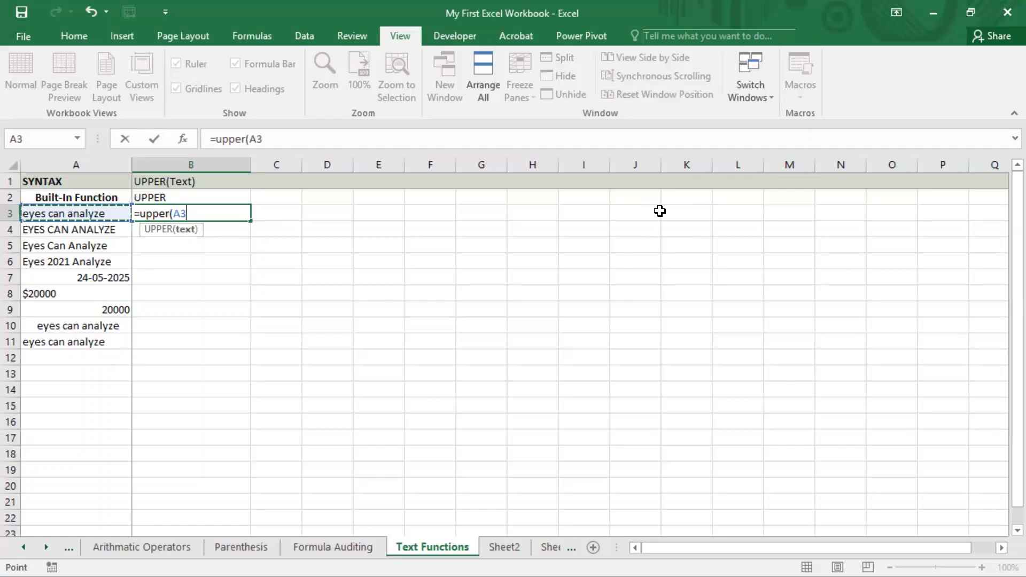
pyautogui.write(')')
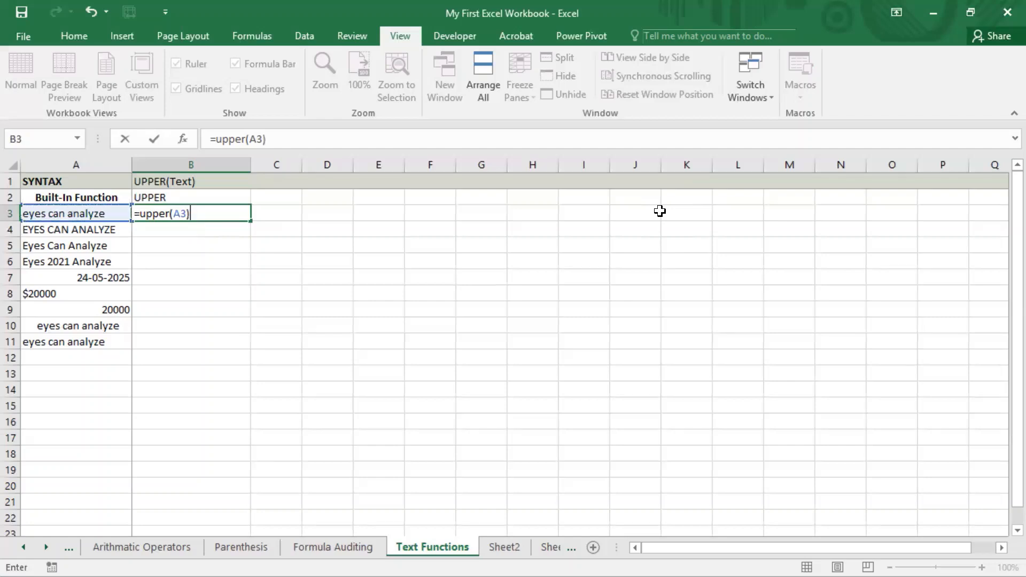
pyautogui.press('Return')
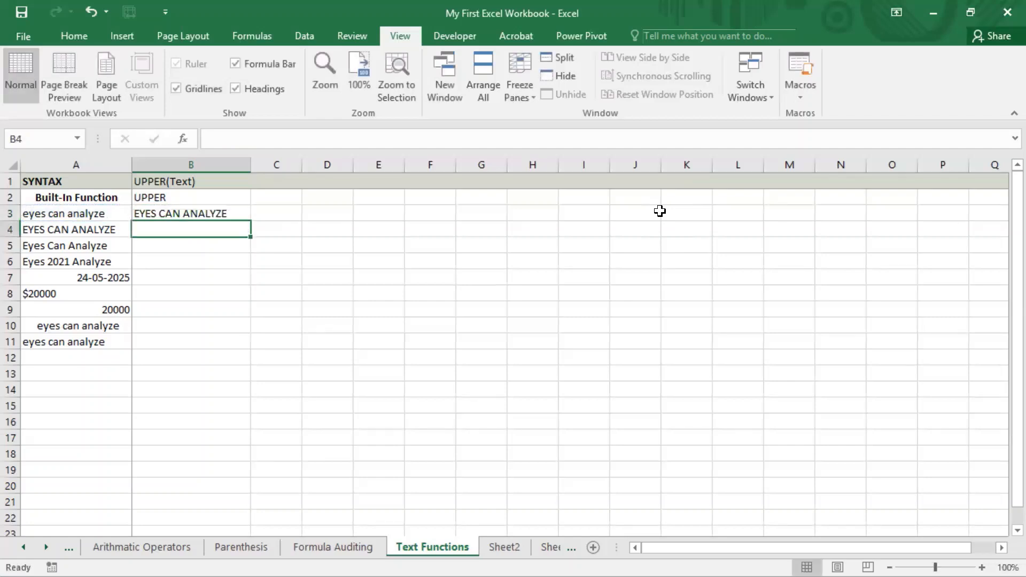
# Compare the result in B3 with its source in A3, and make the UPPER heading in B2 bold
pyautogui.press('Up')
pyautogui.press('Left')
pyautogui.press('Right')
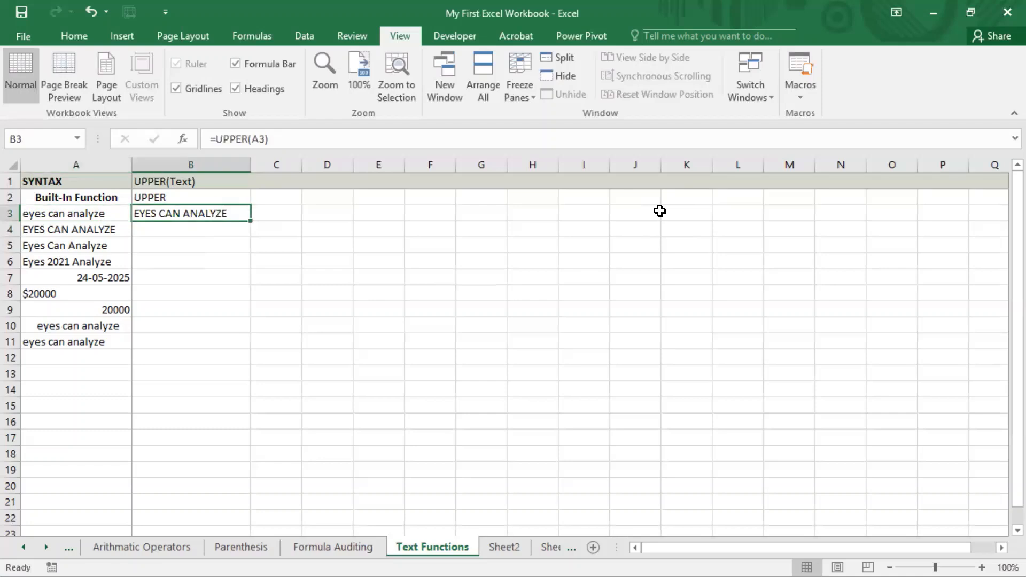
pyautogui.press('Up')
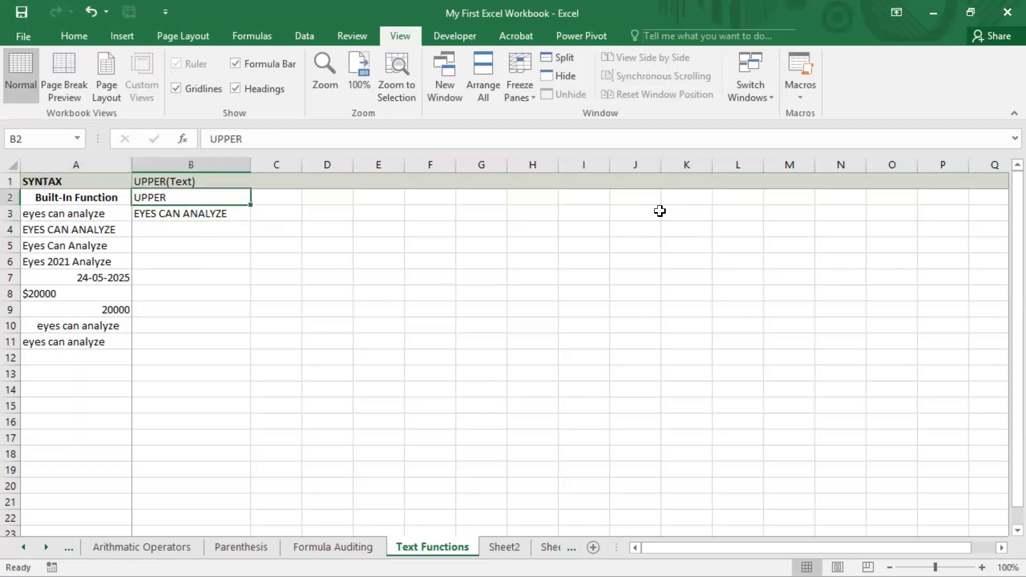
pyautogui.hotkey('ctrl', 'b')
# Enter the formula =UPPER(A4) in cell B4
pyautogui.press('Down')
pyautogui.press('Down')
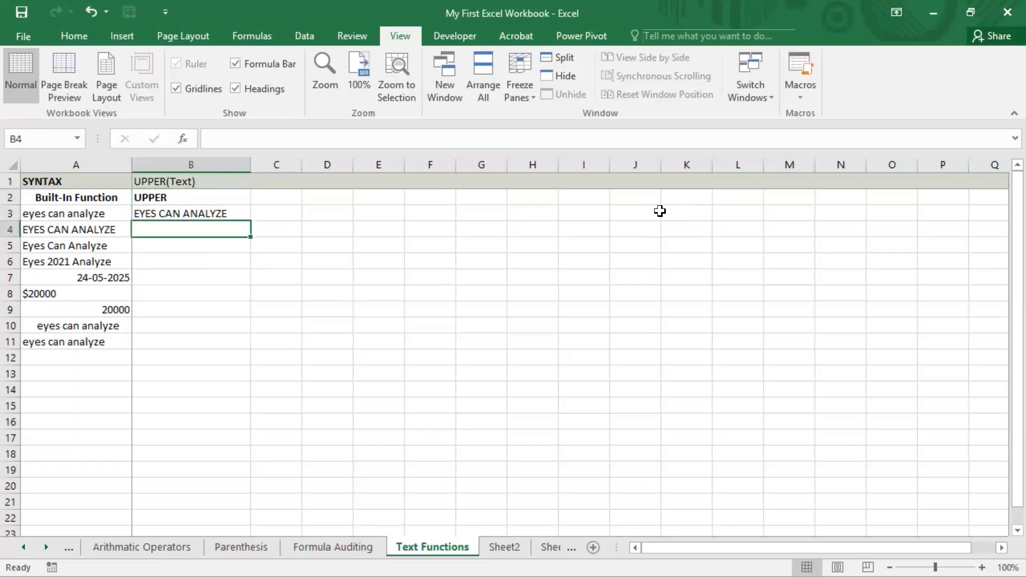
pyautogui.write('=')
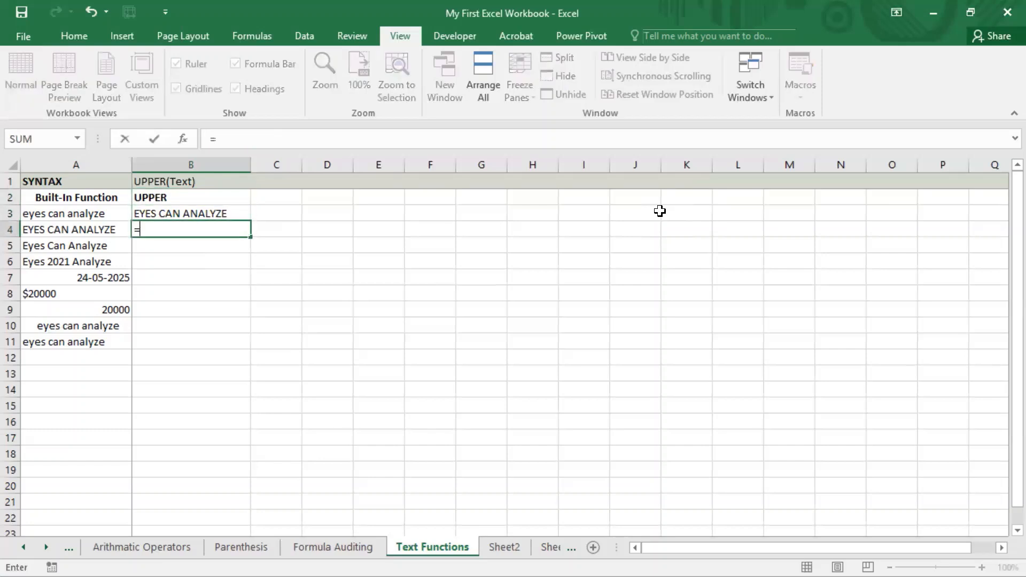
pyautogui.write('upper(')
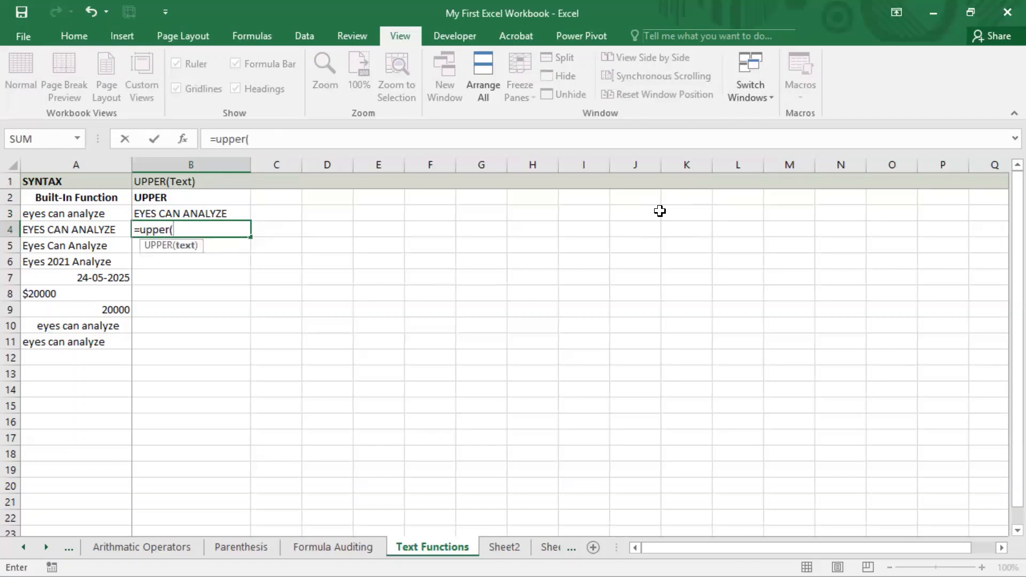
pyautogui.press('Left')
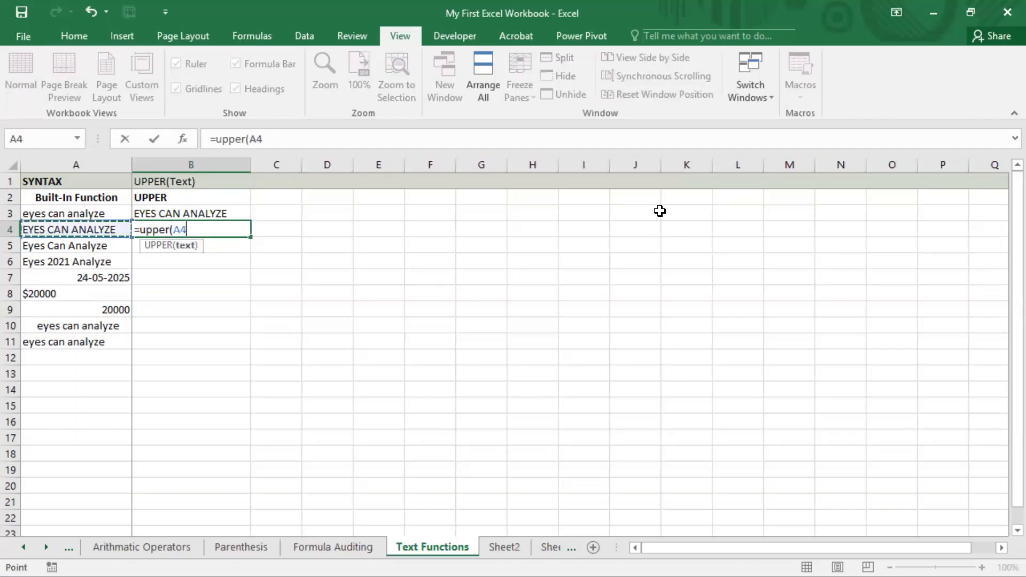
pyautogui.write(')')
pyautogui.press('Return')
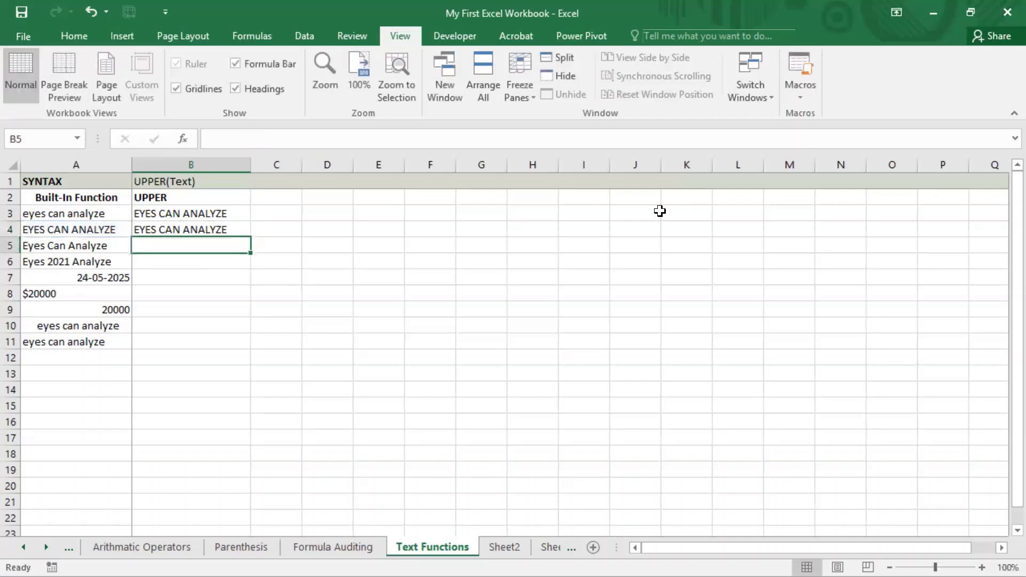
# Enter the formula =UPPER(A5) in cell B5 to convert the proper-case sample text to uppercase
pyautogui.press('Up')
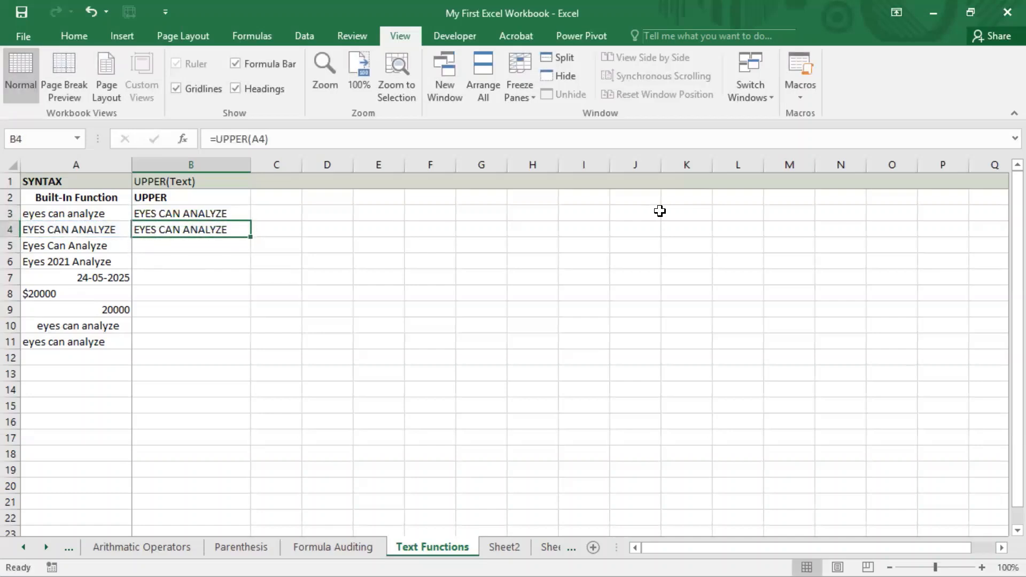
pyautogui.press('Down')
pyautogui.press('Left')
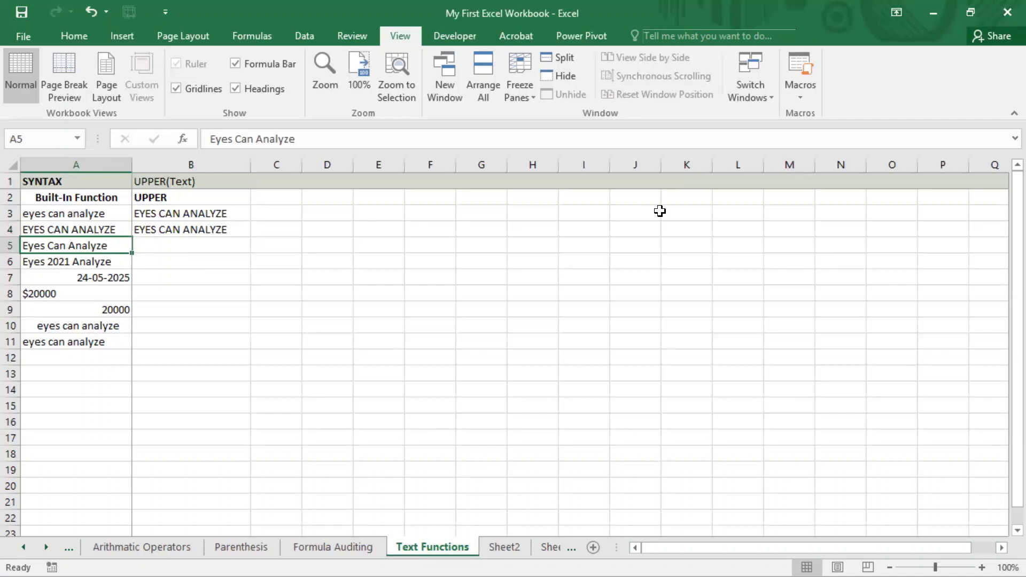
pyautogui.press('Right')
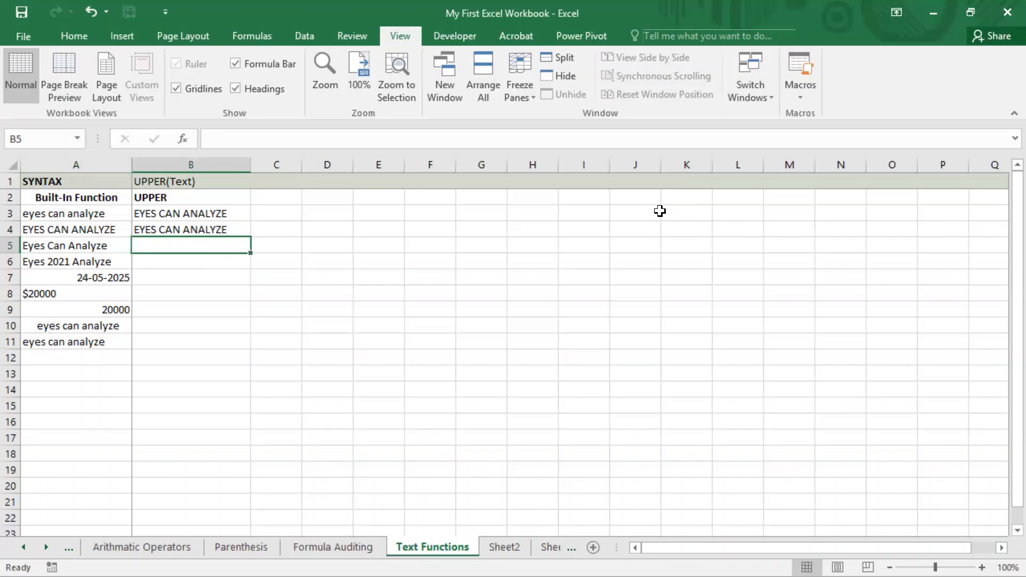
pyautogui.write('=upper')
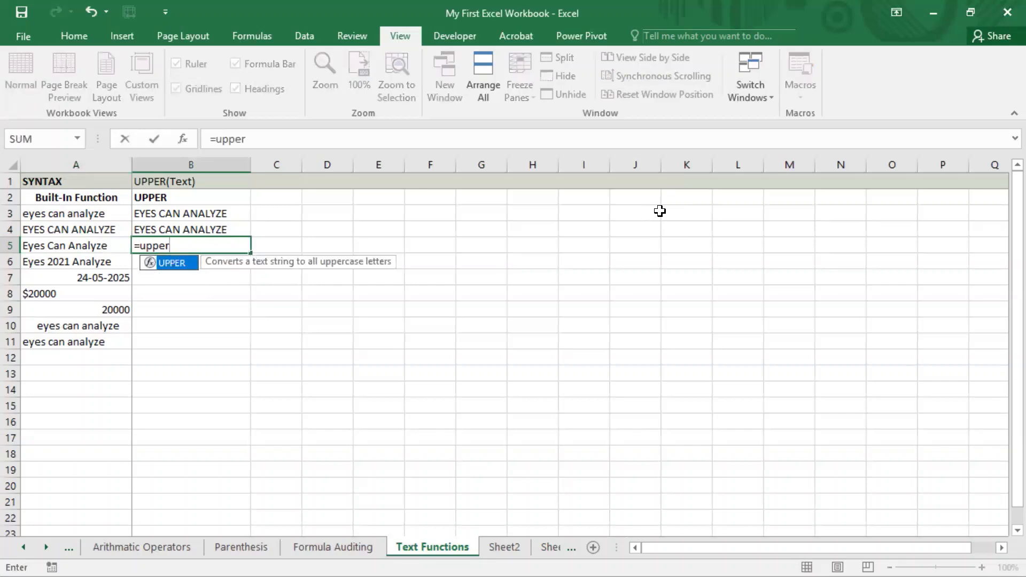
pyautogui.press('Tab')
pyautogui.press('Left')
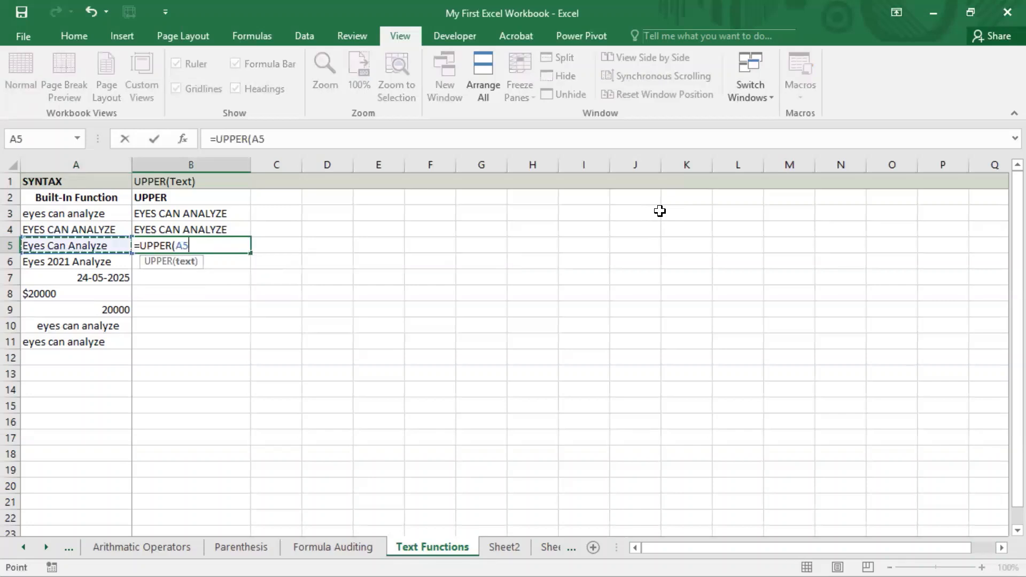
pyautogui.press('Return')
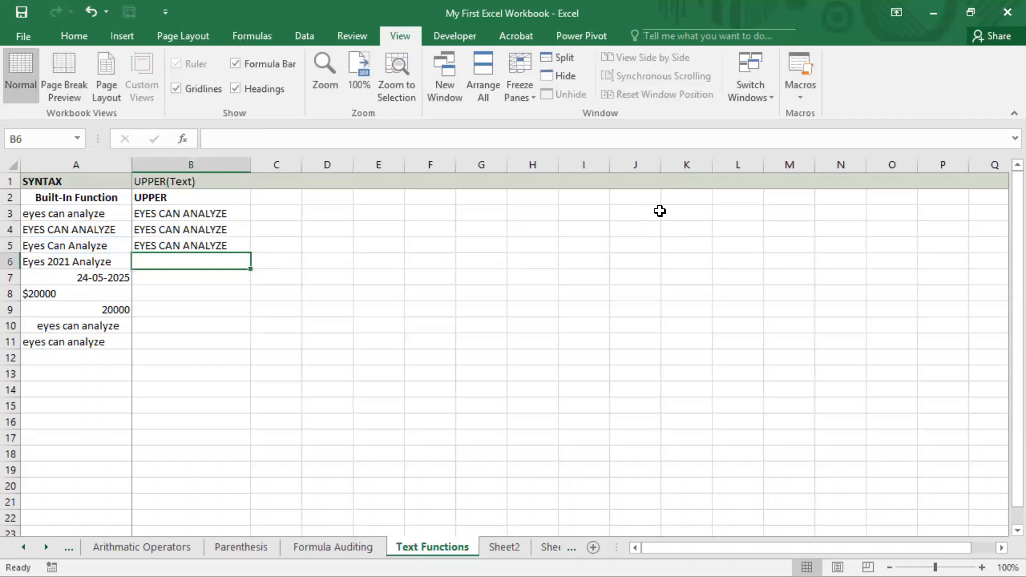
# Review the UPPER results in B3:B5 and compare them with one another
pyautogui.press('Up')
pyautogui.press('Up')
pyautogui.press('Up')
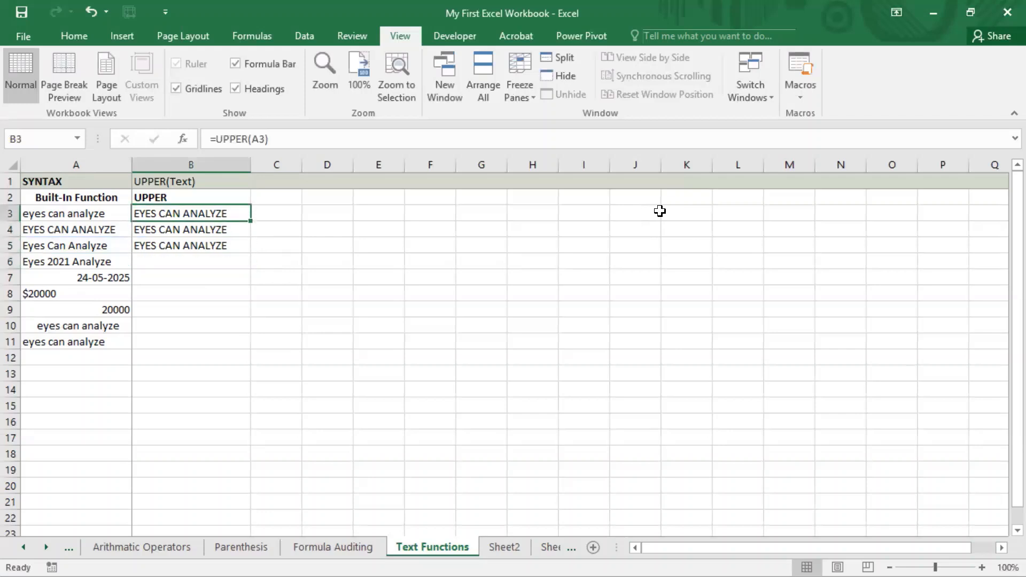
pyautogui.press('Down')
pyautogui.press('Down')
pyautogui.press('Down')
pyautogui.press('Up')
pyautogui.press('Up')
pyautogui.press('Up')
pyautogui.press('Down')
pyautogui.press('Down')
# Enter the formula =UPPER(A6) in cell B6 and compare the result with the mixed text and number in A6
pyautogui.press('Left')
pyautogui.press('Down')
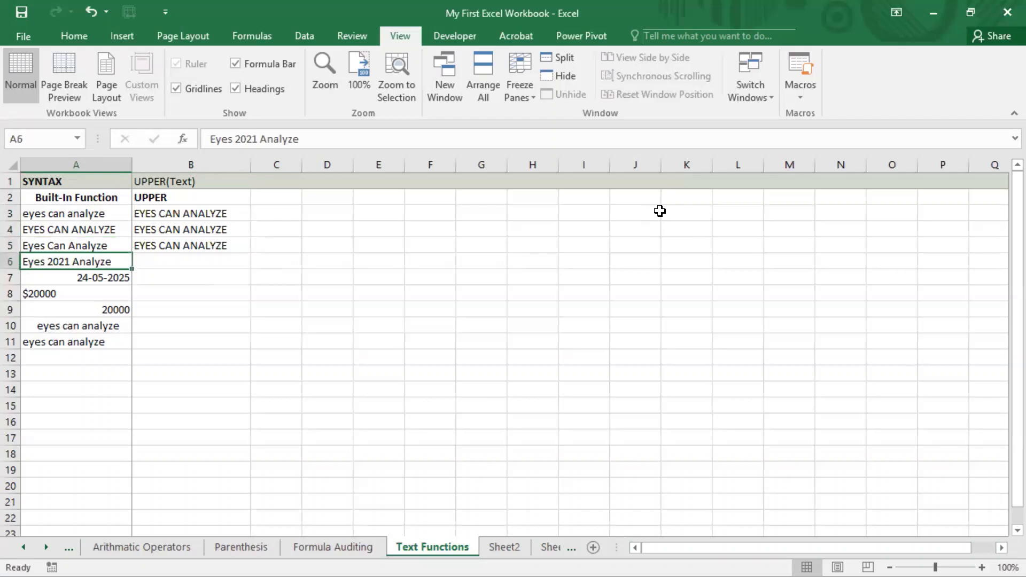
pyautogui.press('Right')
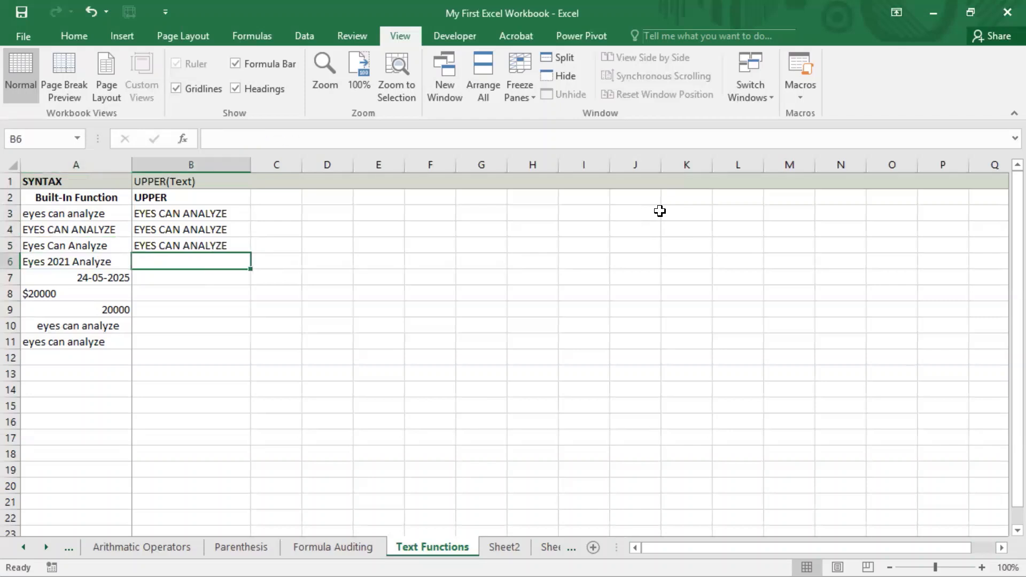
pyautogui.write('=')
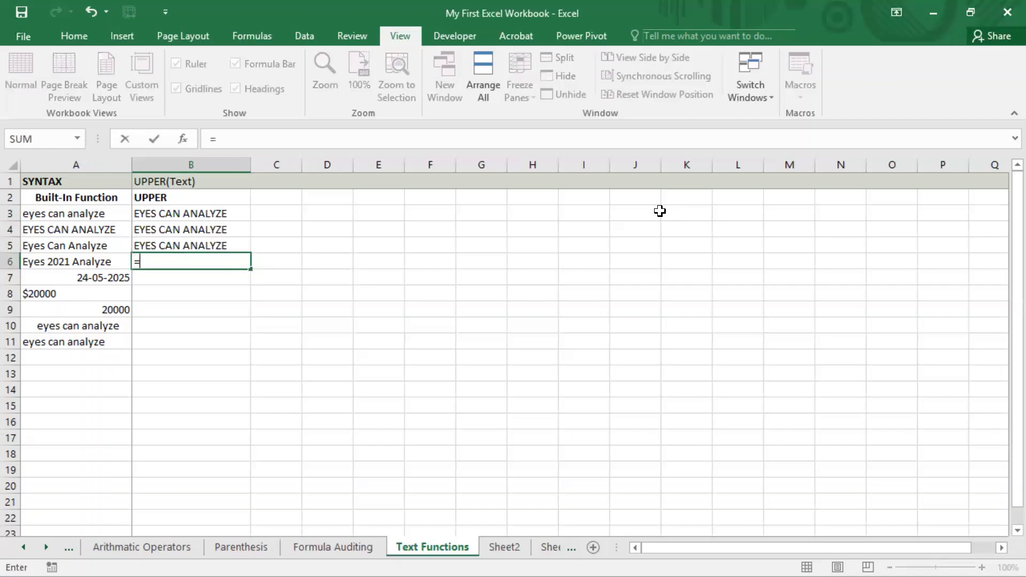
pyautogui.write('upper')
pyautogui.press('Tab')
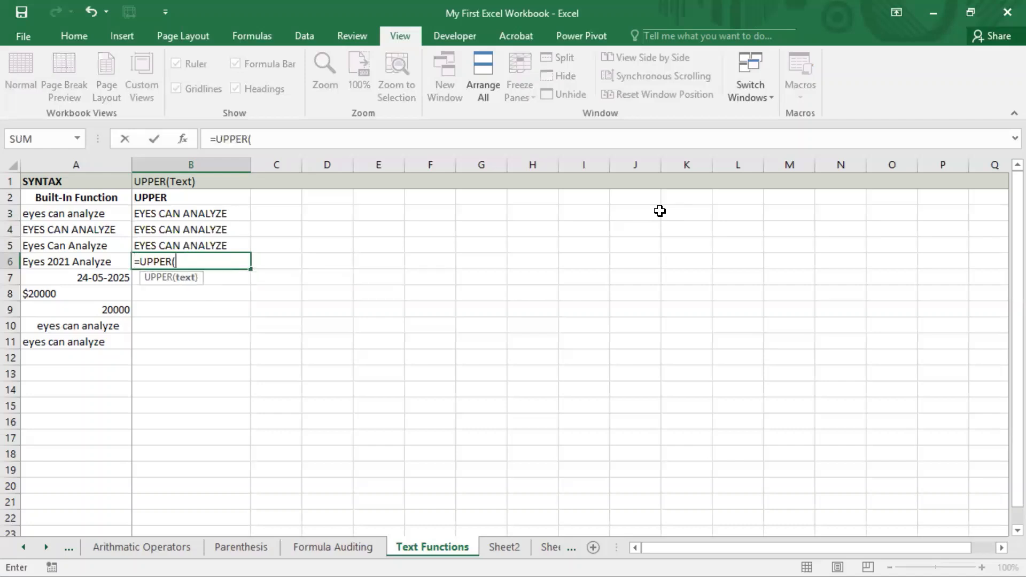
pyautogui.press('Left')
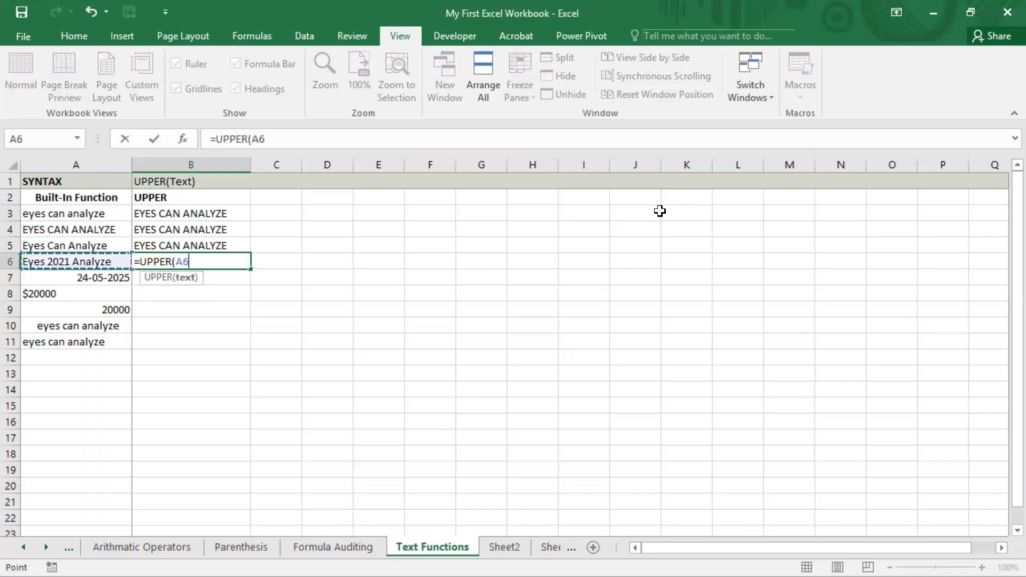
pyautogui.write(')')
pyautogui.press('Return')
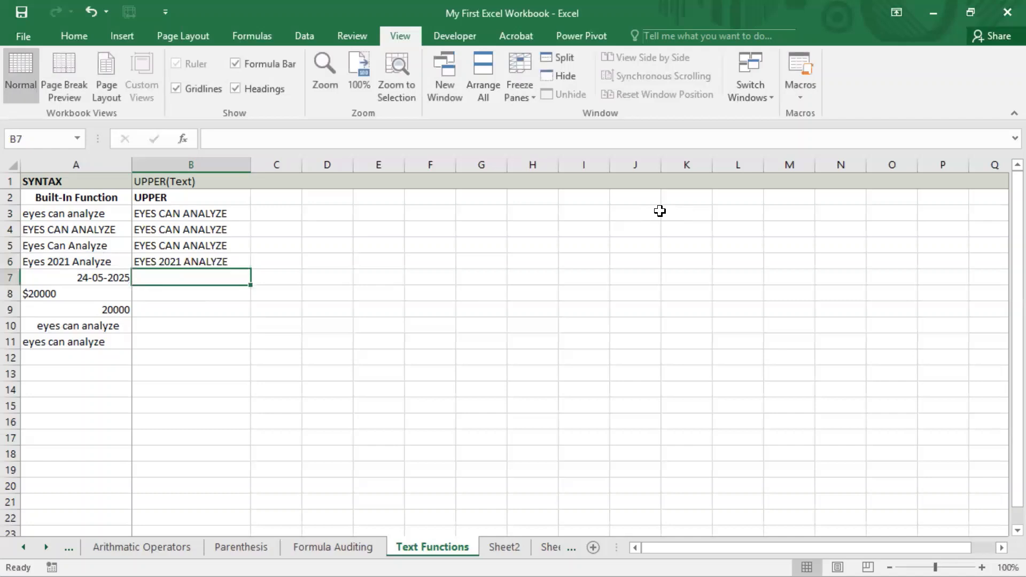
pyautogui.press('Up')
pyautogui.press('Left')
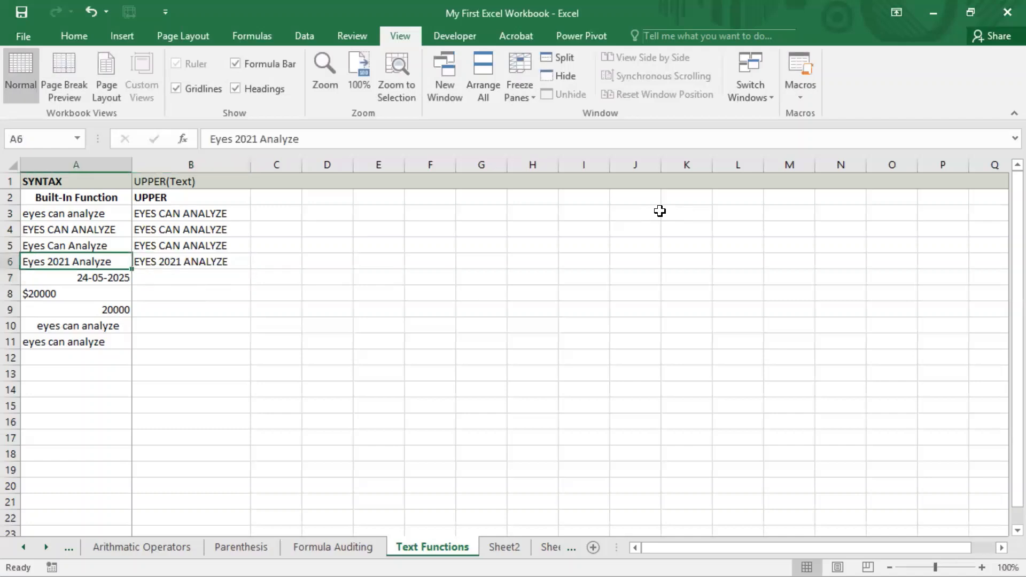
pyautogui.press('Right')
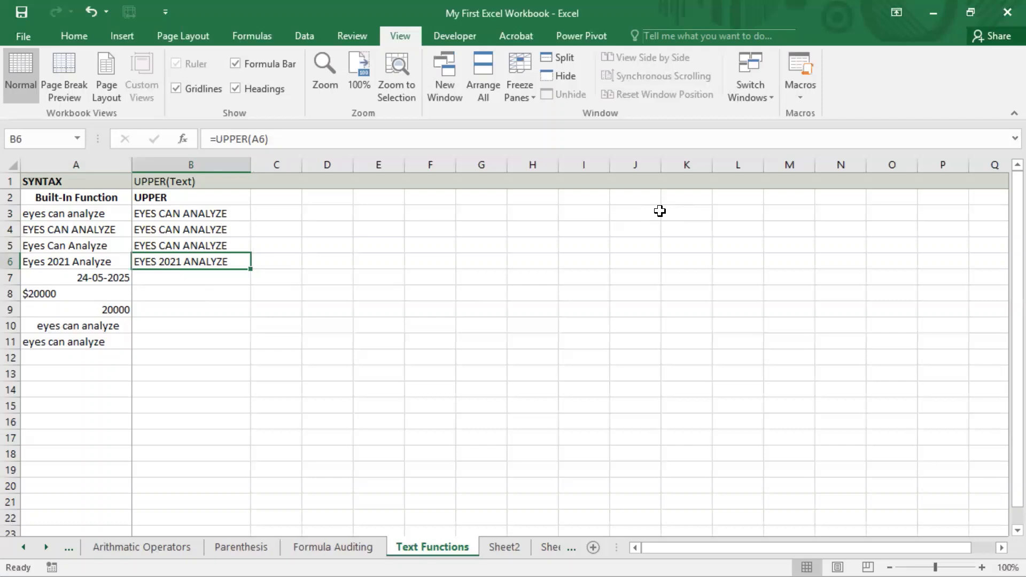
# Enter the formula =UPPER(A7) in cell B7 and compare its result with the date in A7
pyautogui.click(512, 2)
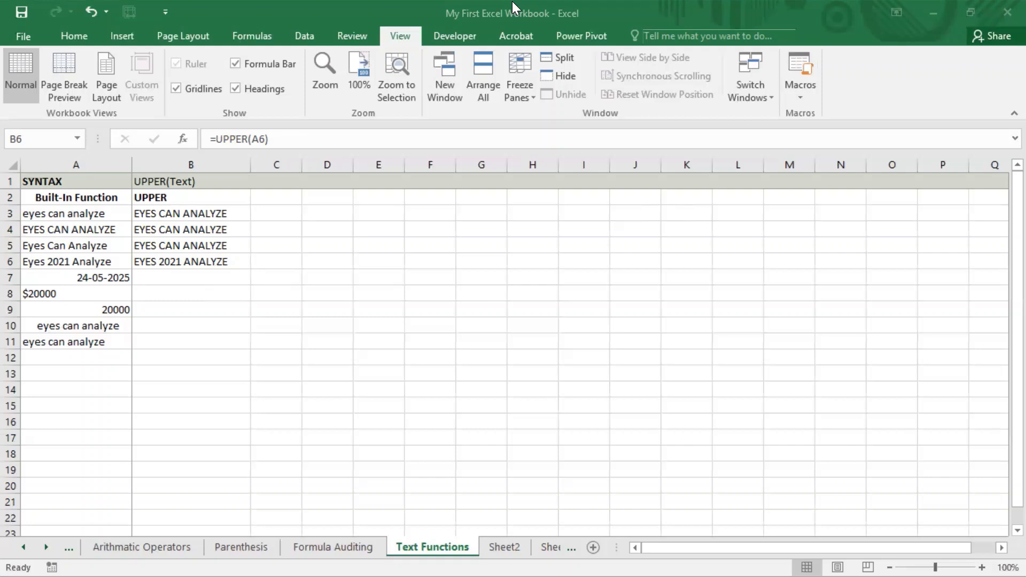
pyautogui.click(215, 267)
pyautogui.click(214, 272)
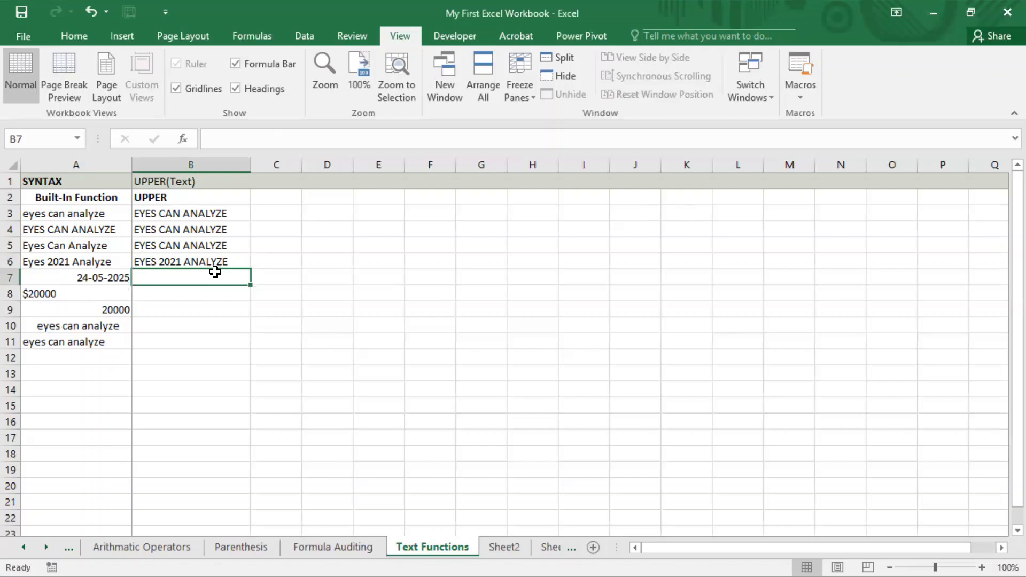
pyautogui.write('=u')
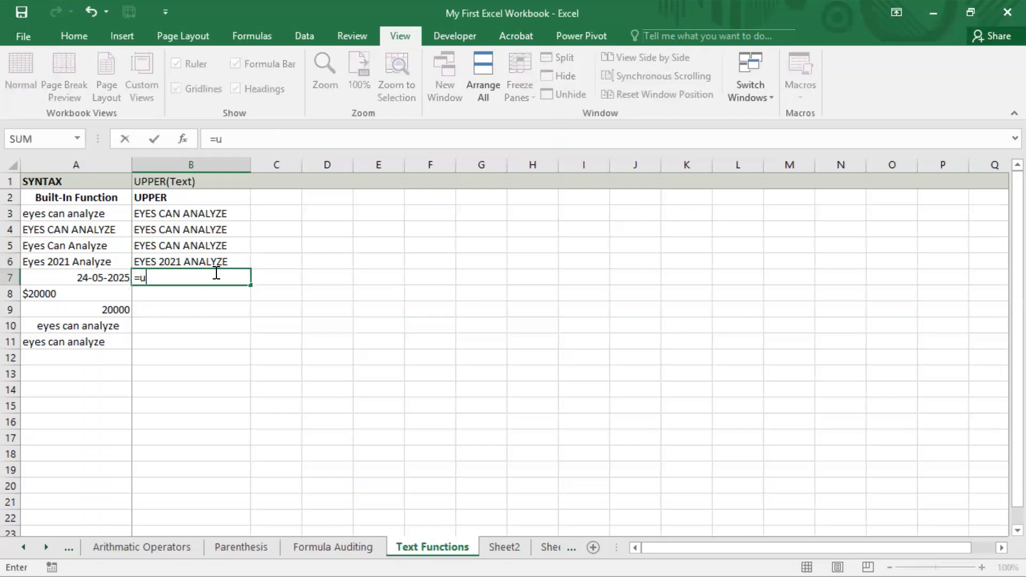
pyautogui.write('pper')
pyautogui.press('Tab')
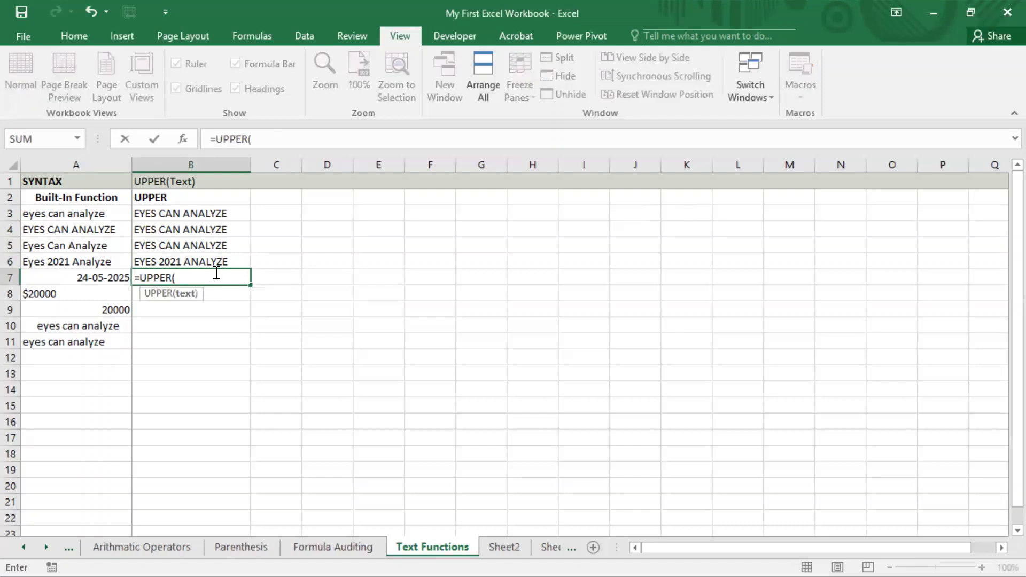
pyautogui.press('Left')
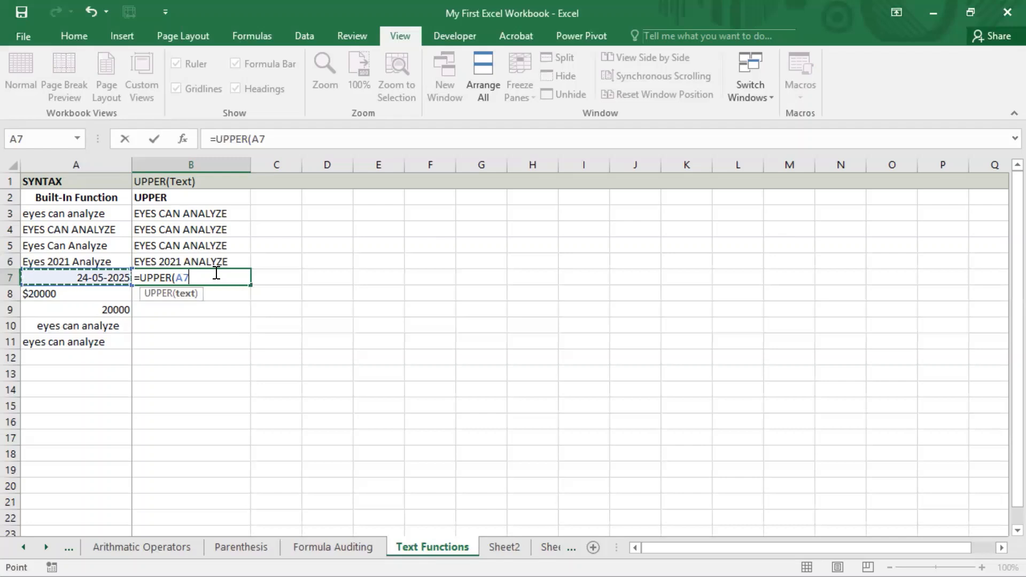
pyautogui.write(')')
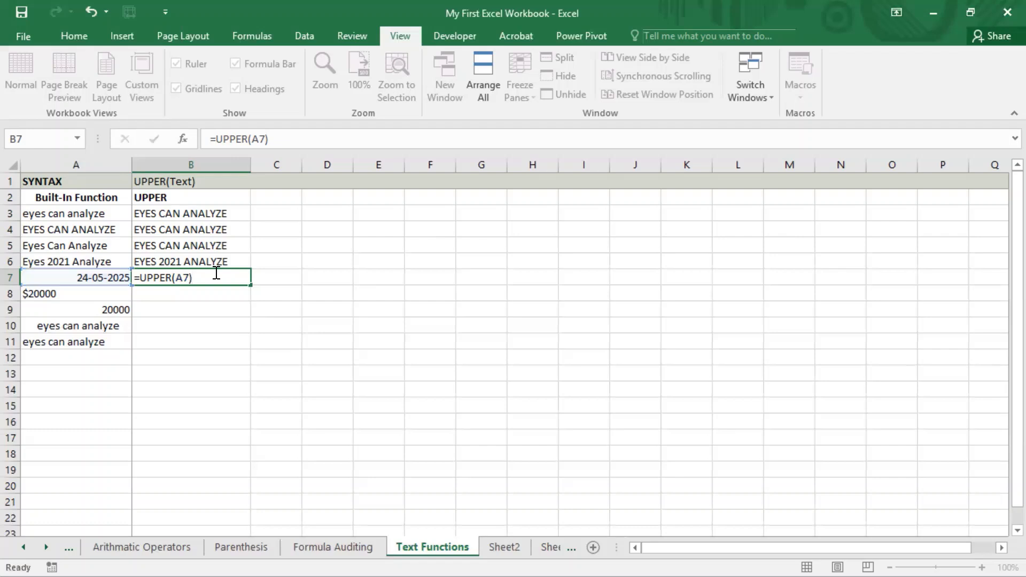
pyautogui.press('Return')
pyautogui.click(215, 273)
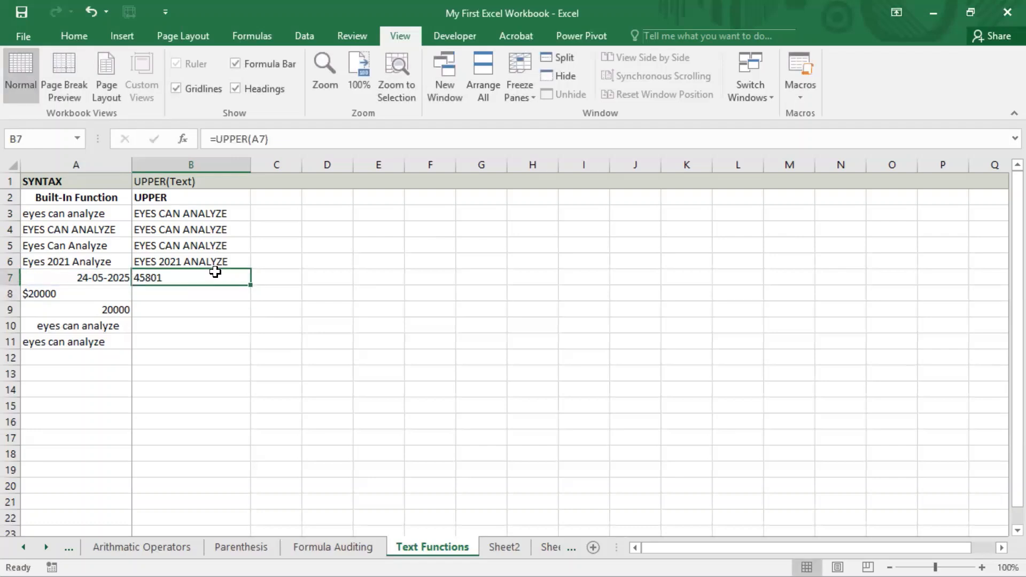
pyautogui.press('Left')
pyautogui.press('Right')
pyautogui.press('Left')
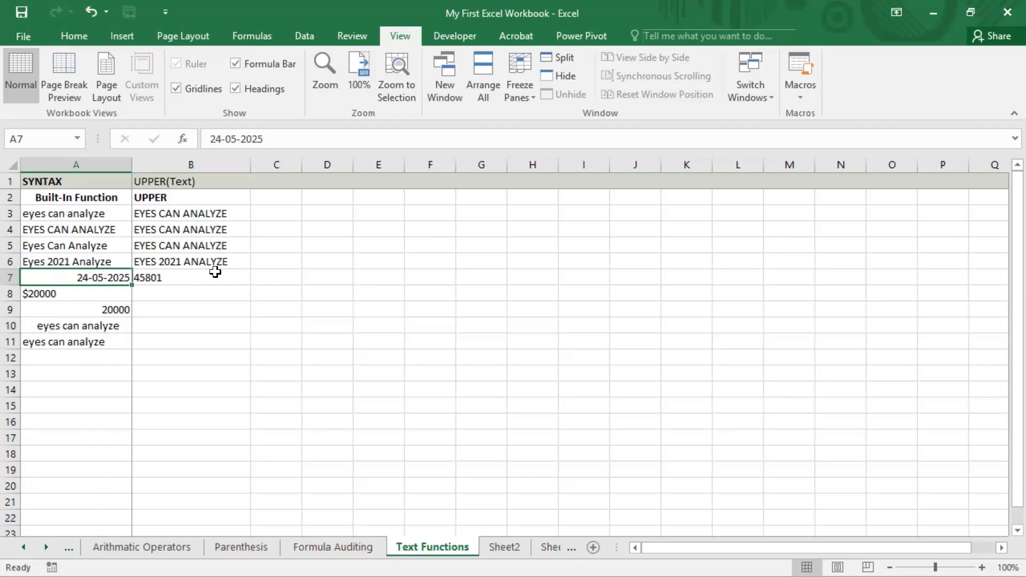
# Enter the formula =UPPER(A8) in cell B8 and check the dollar amount in its source cell A8
pyautogui.click(215, 271)
pyautogui.press('Return')
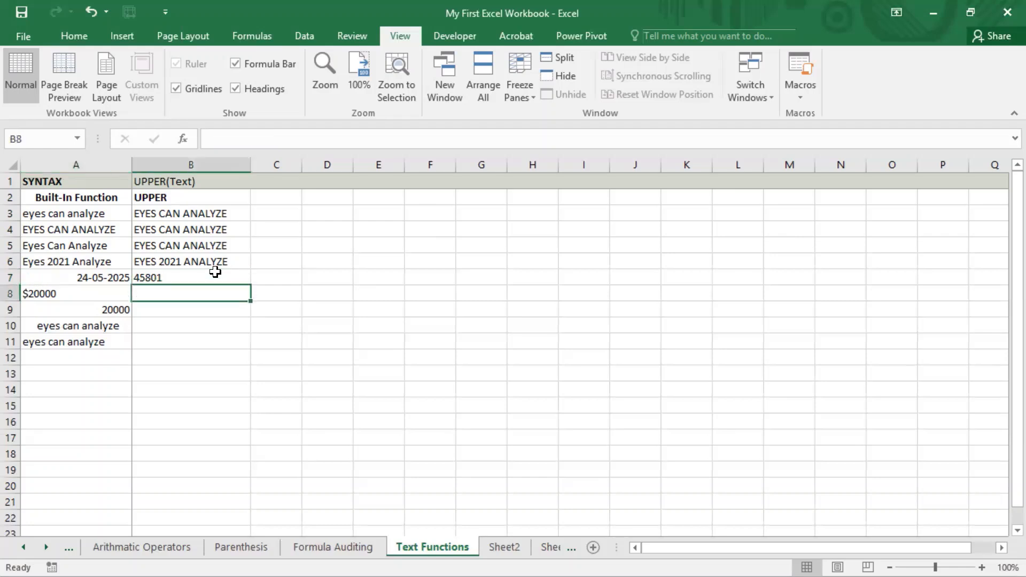
pyautogui.write('=')
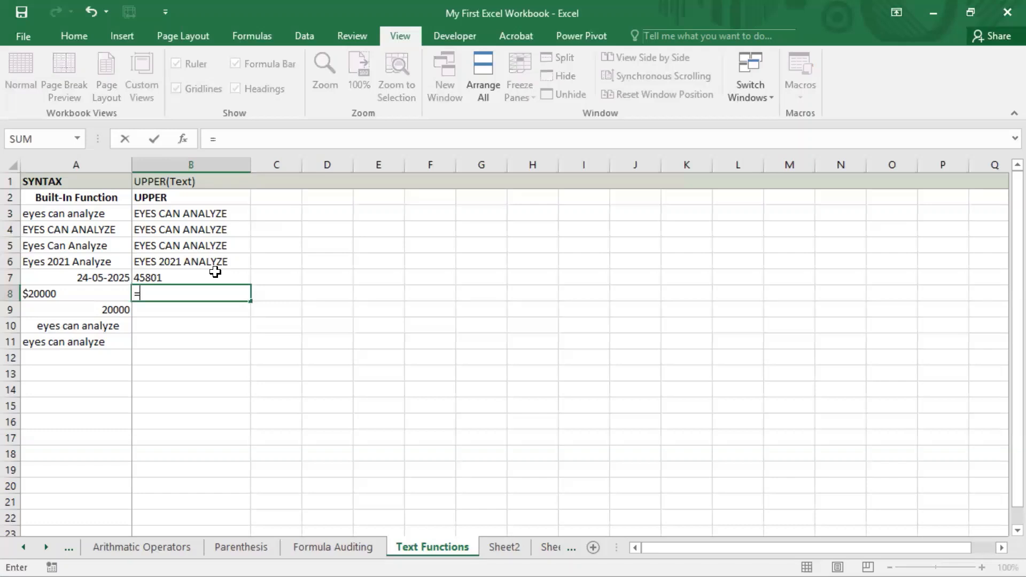
pyautogui.write('upper(')
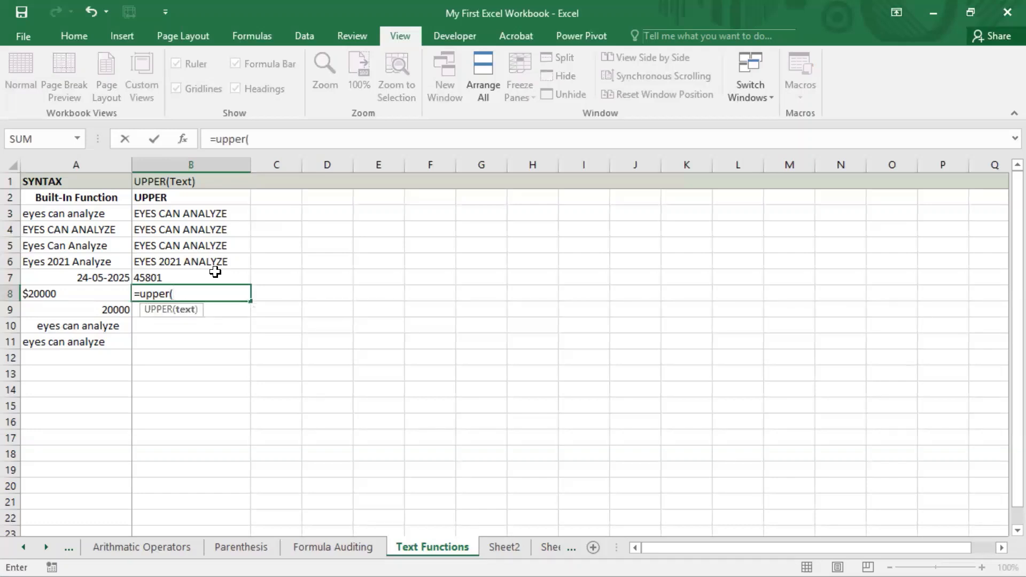
pyautogui.press('Left')
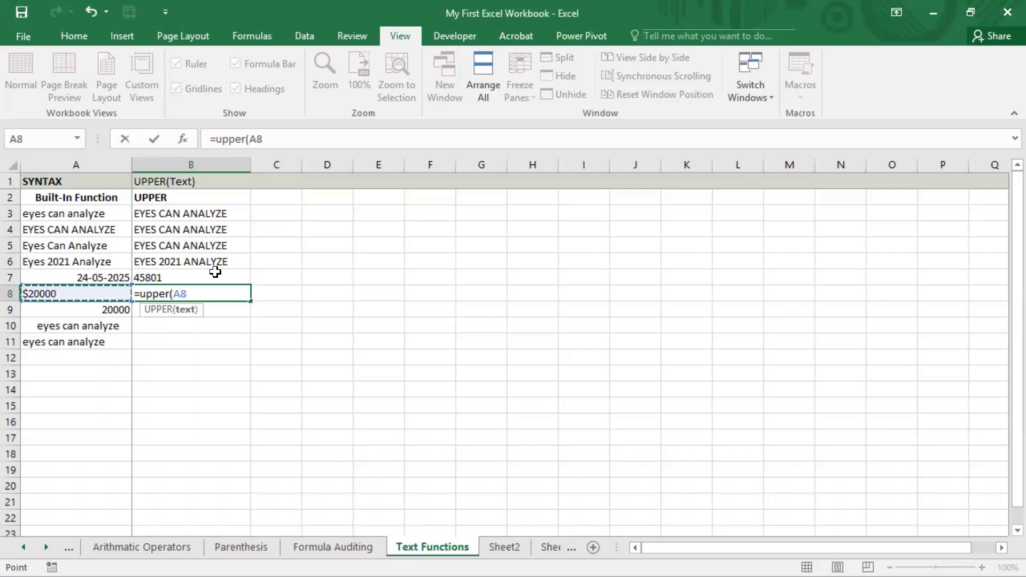
pyautogui.write(')')
pyautogui.press('Return')
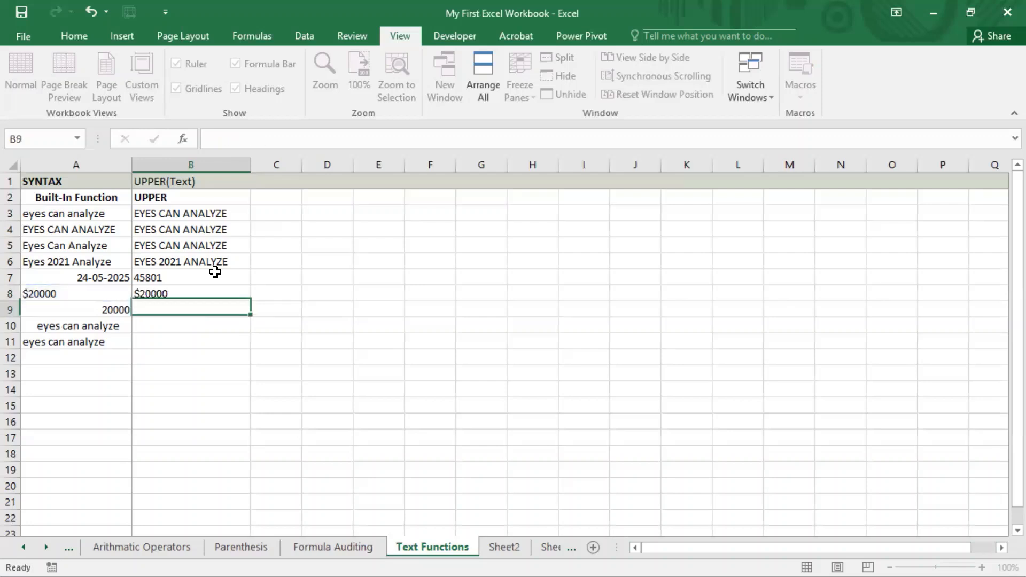
pyautogui.press('Up')
pyautogui.press('Left')
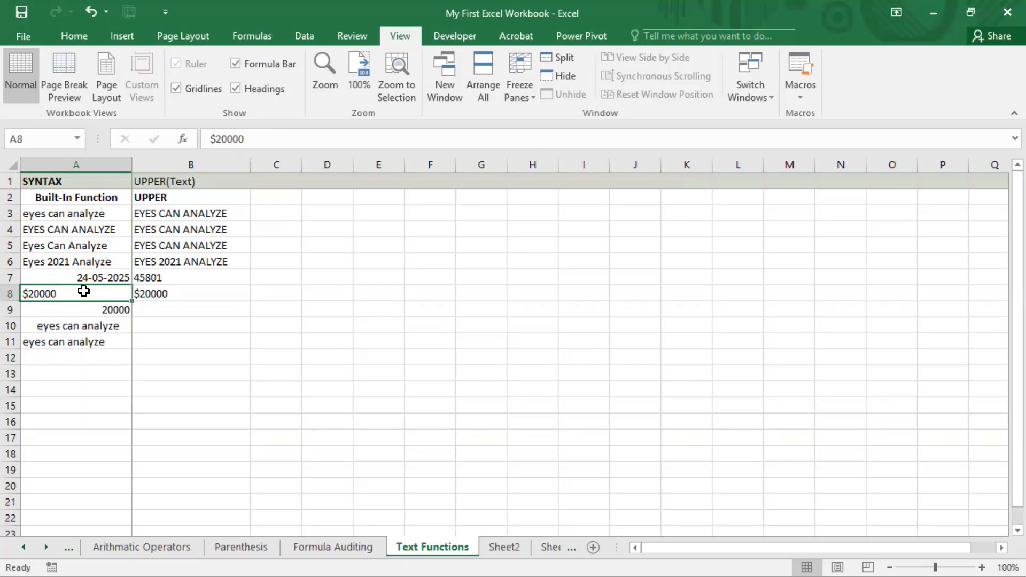
# Copy the dollar amount from cell A8 into cell A12
pyautogui.click(113, 309)
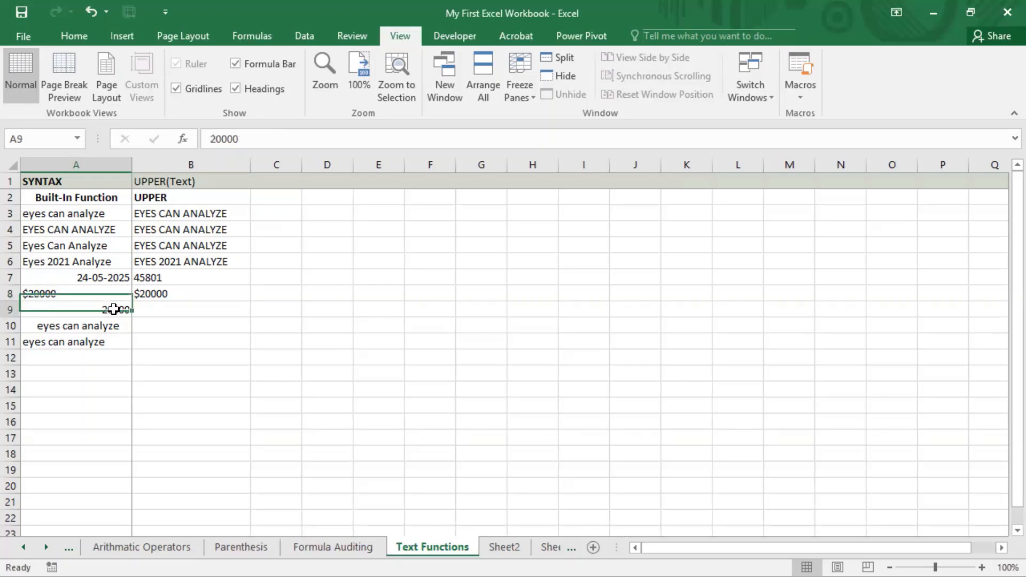
pyautogui.click(87, 293)
pyautogui.hotkey('ctrl', 'c')
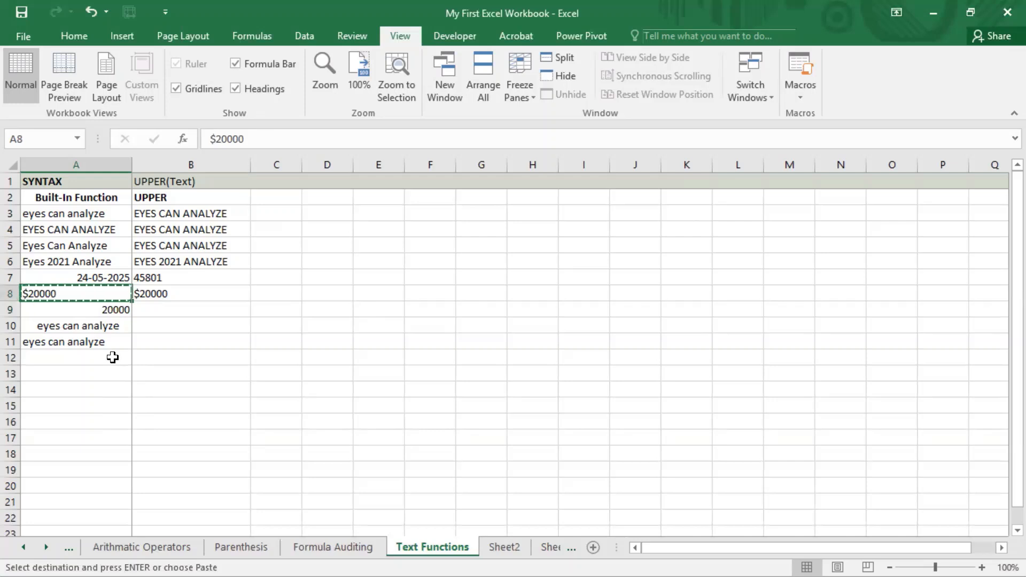
pyautogui.click(111, 358)
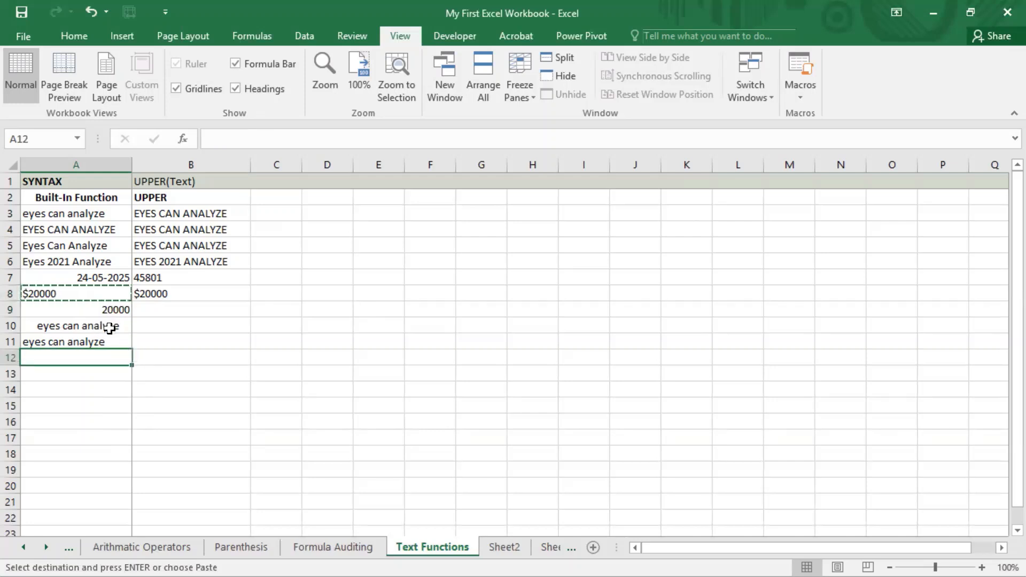
pyautogui.hotkey('ctrl', 'v')
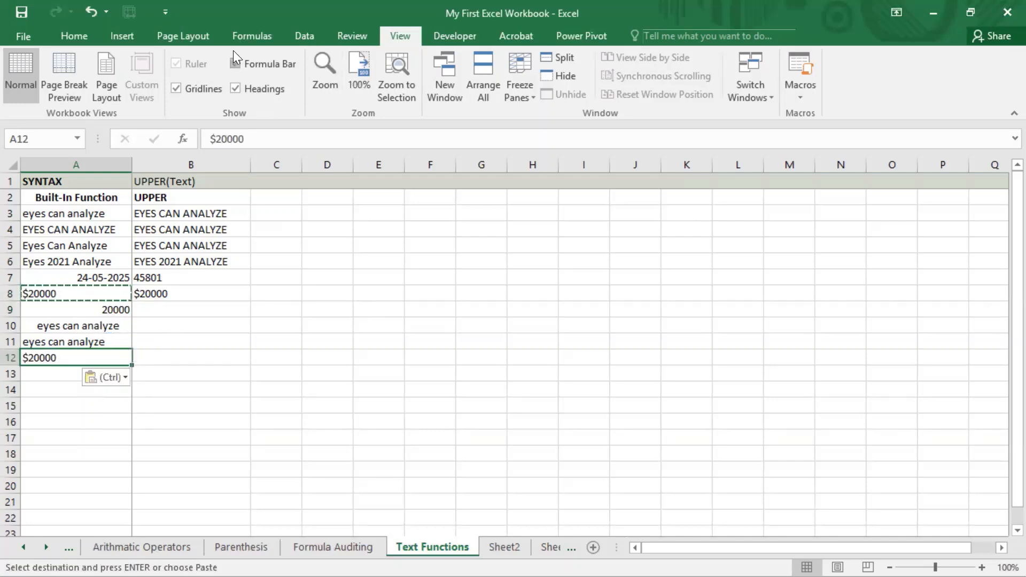
# Remove the dollar sign from the entry in cell A12, leaving 20000
pyautogui.click(75, 33)
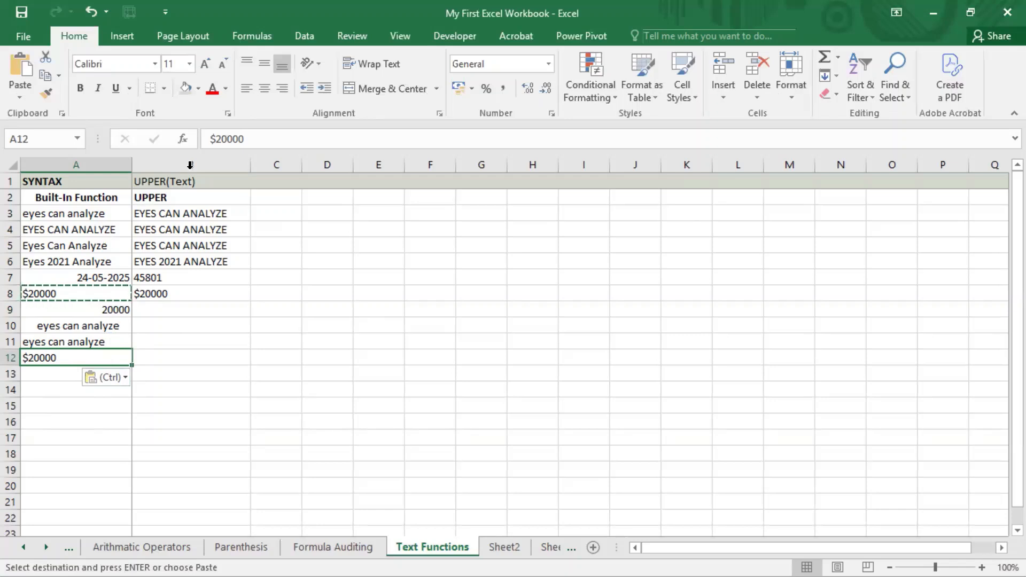
pyautogui.click(218, 139)
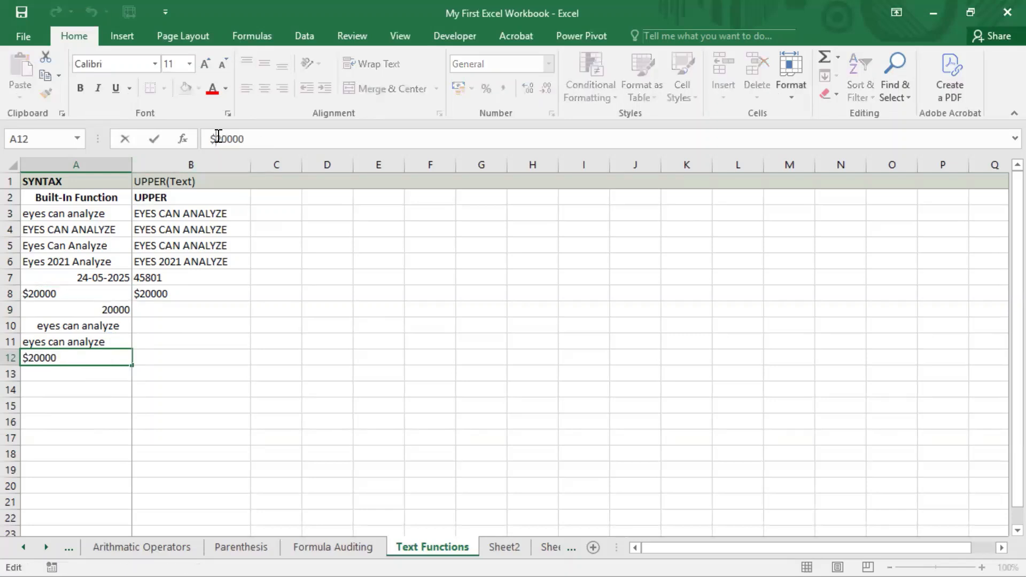
pyautogui.press('BackSpace')
pyautogui.press('Return')
pyautogui.press('Up')
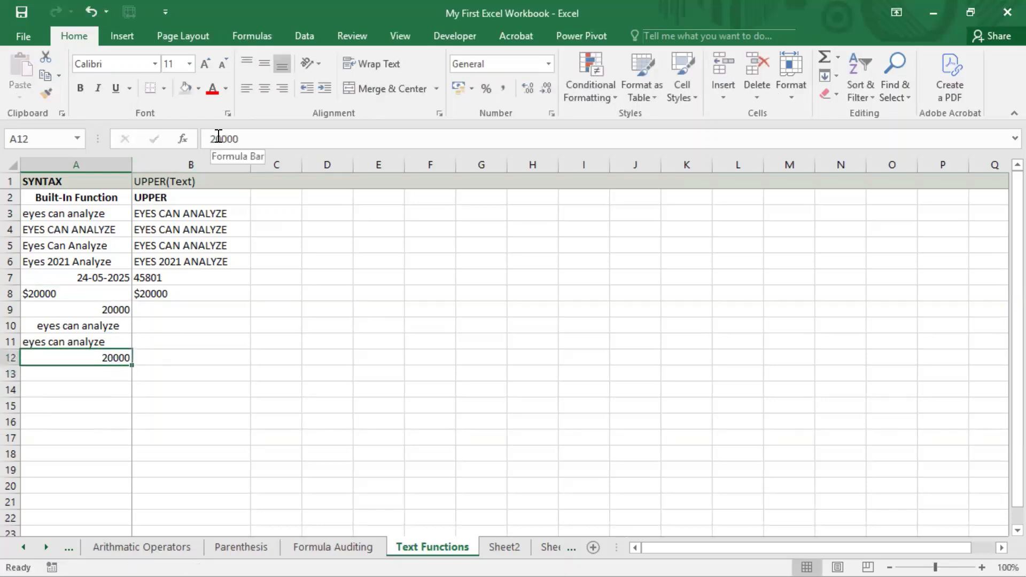
# Format the number in cell A12 with the ₹ English (India) accounting format
pyautogui.click(512, 2)
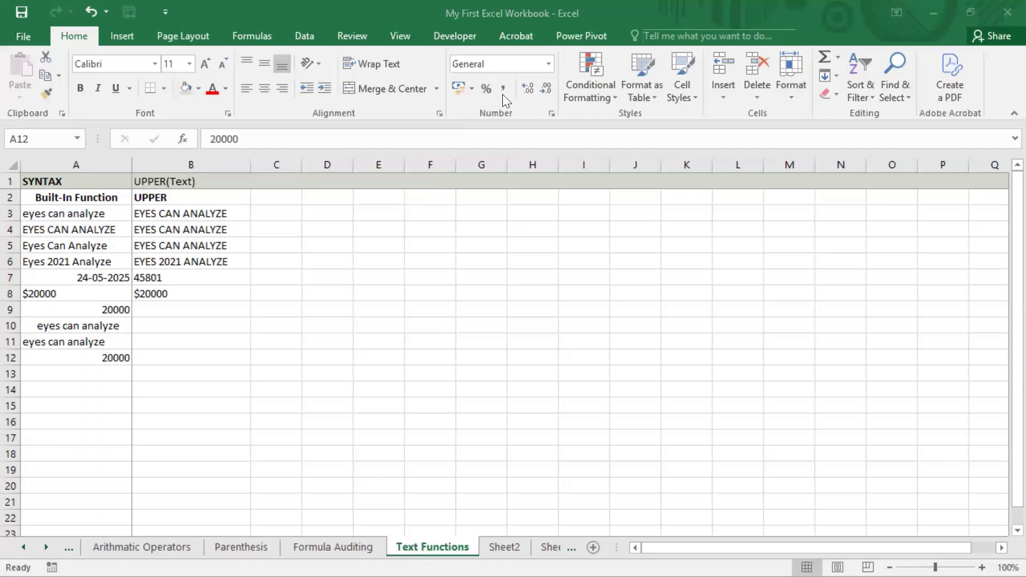
pyautogui.click(471, 89)
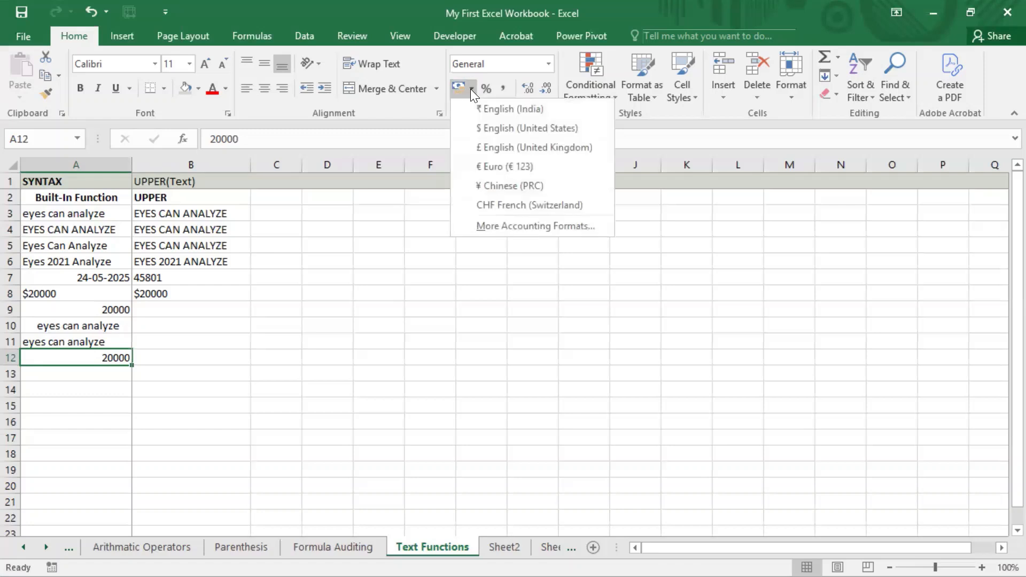
pyautogui.click(504, 108)
pyautogui.click(220, 364)
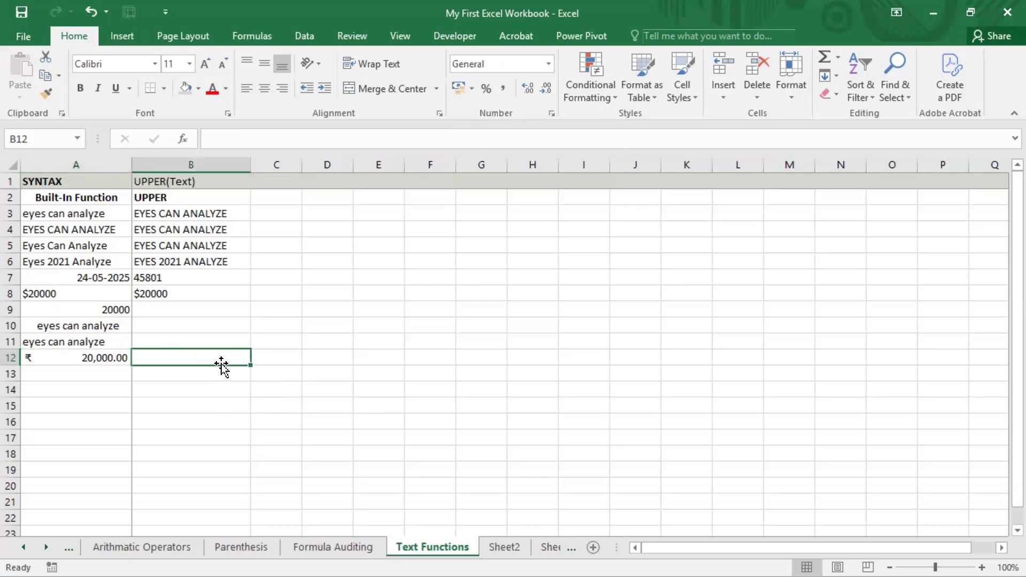
pyautogui.click(94, 363)
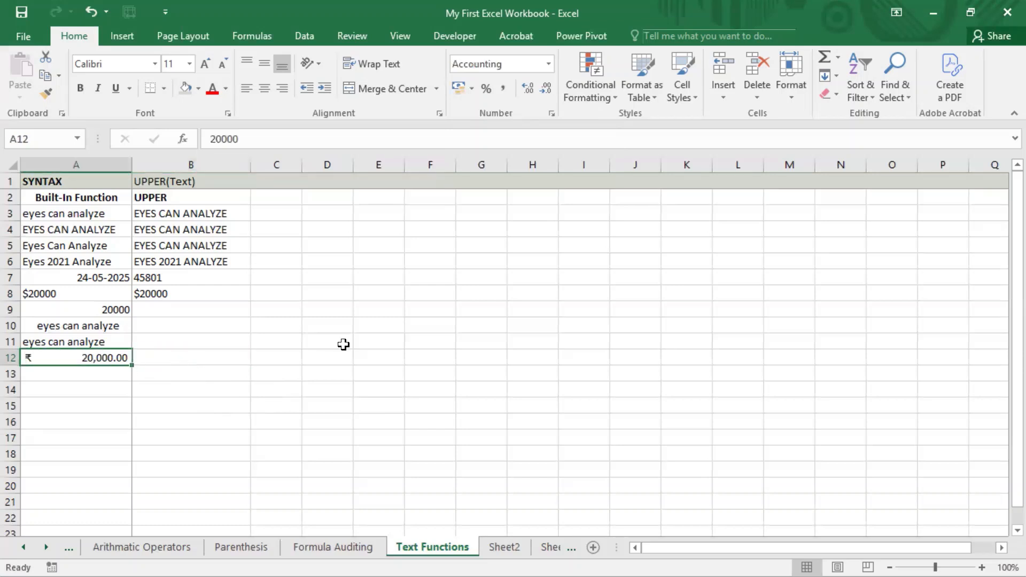
# Enter the formula =UPPER(A12) in cell B12
pyautogui.press('Right')
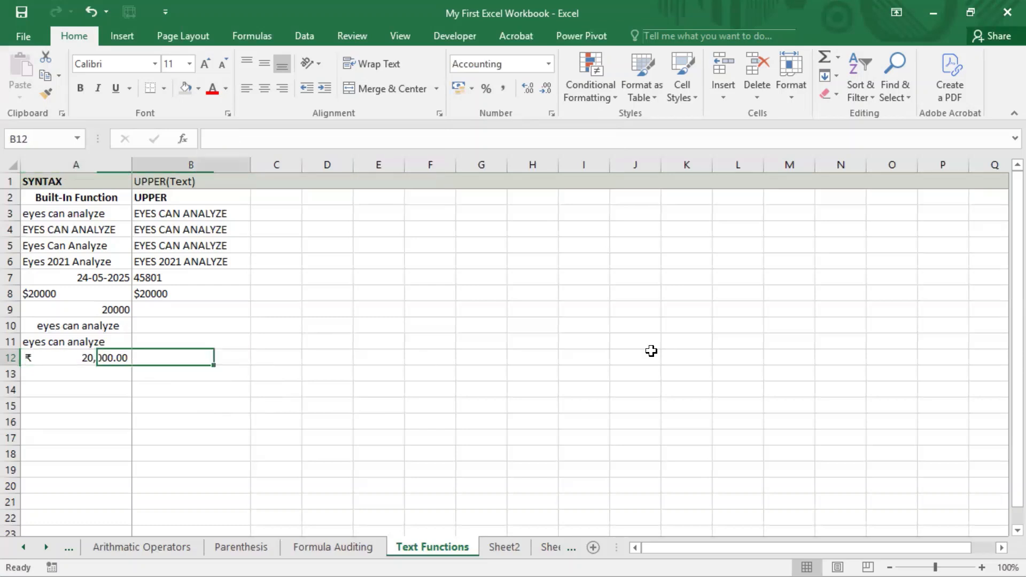
pyautogui.write('=upper(')
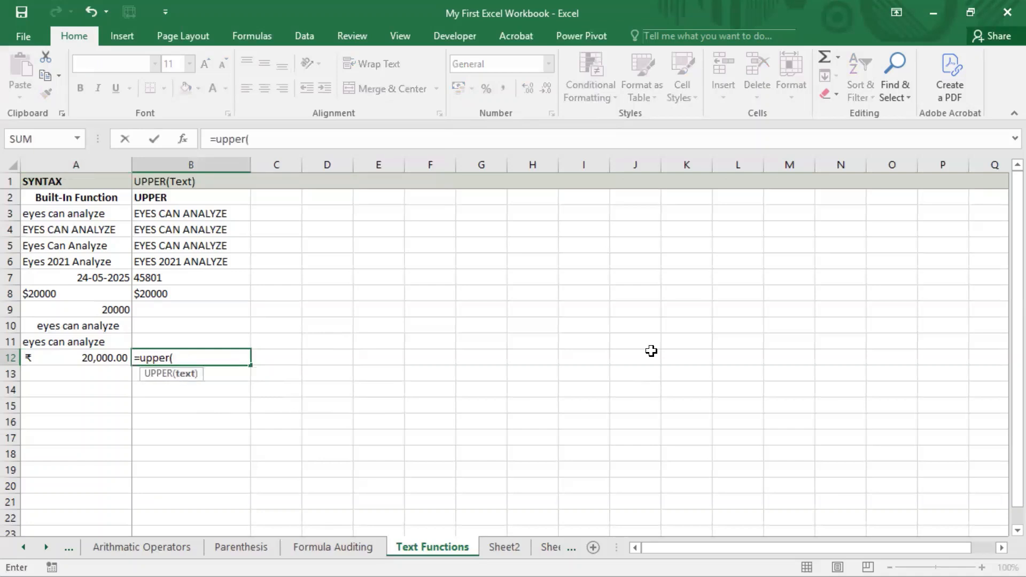
pyautogui.press('Left')
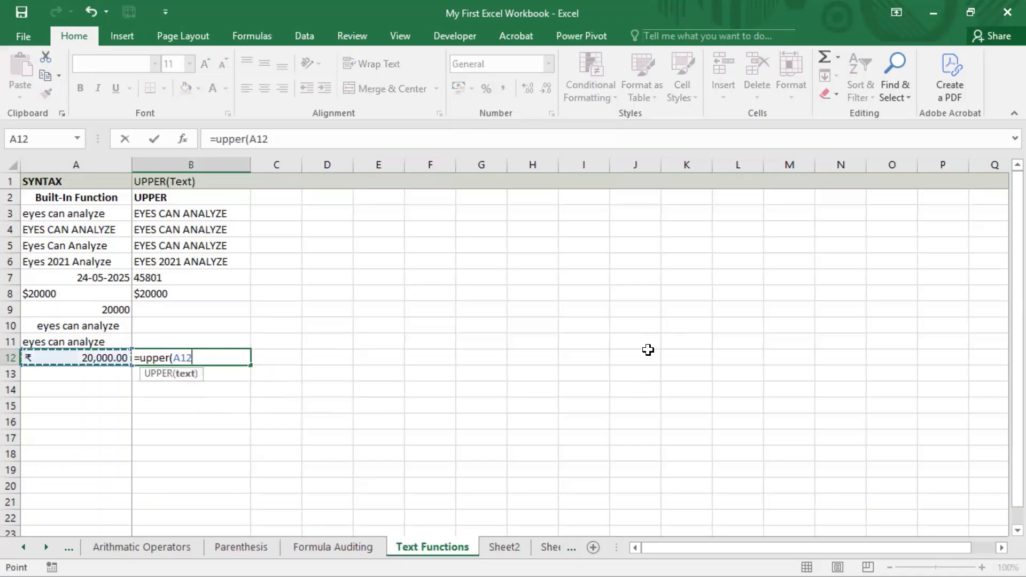
pyautogui.click(512, 1)
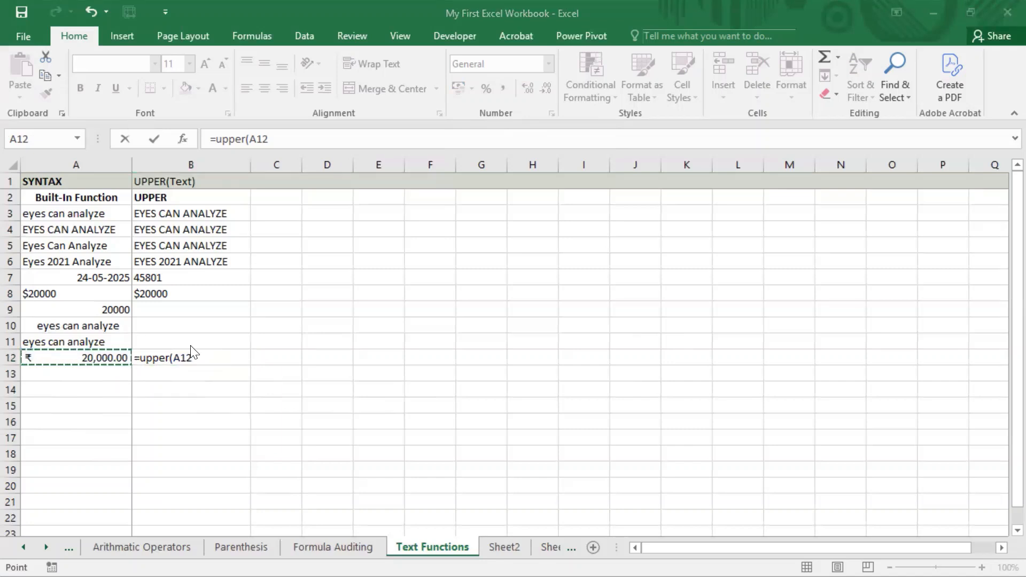
pyautogui.click(203, 356)
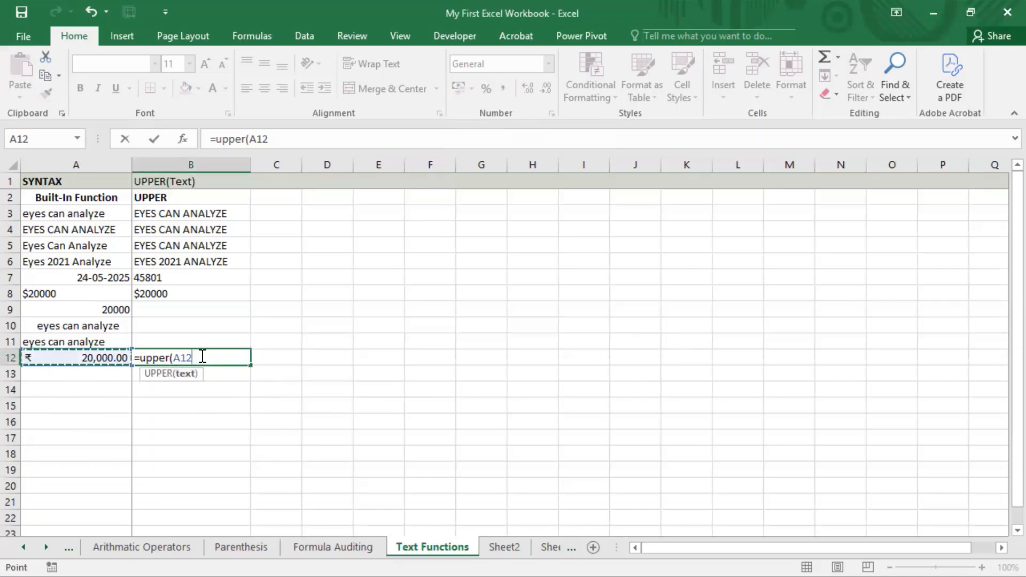
pyautogui.write(')')
pyautogui.press('Return')
pyautogui.click(201, 355)
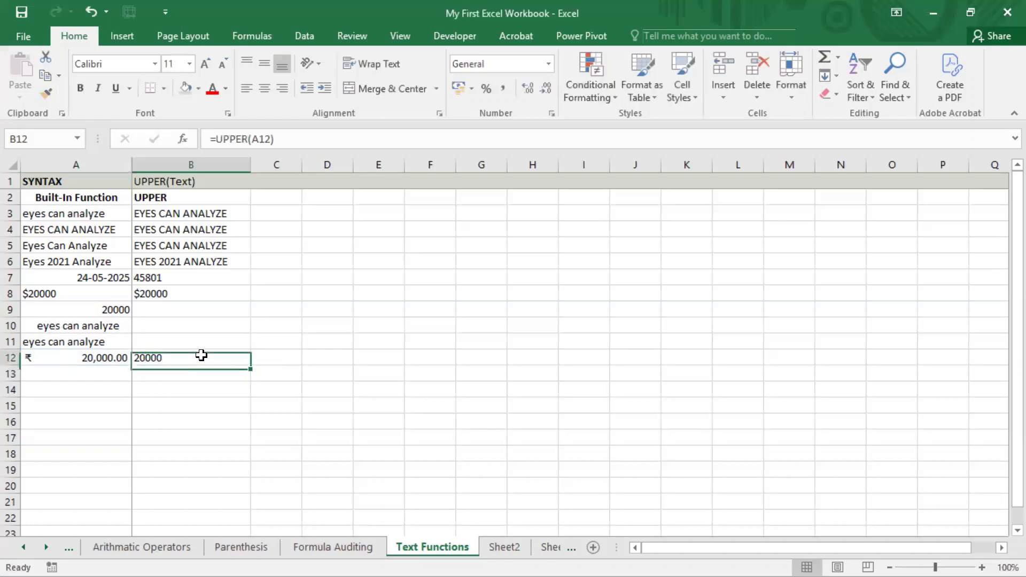
# Inspect the underlying value of the rupee-formatted cell A12 without changing it
pyautogui.press('Left')
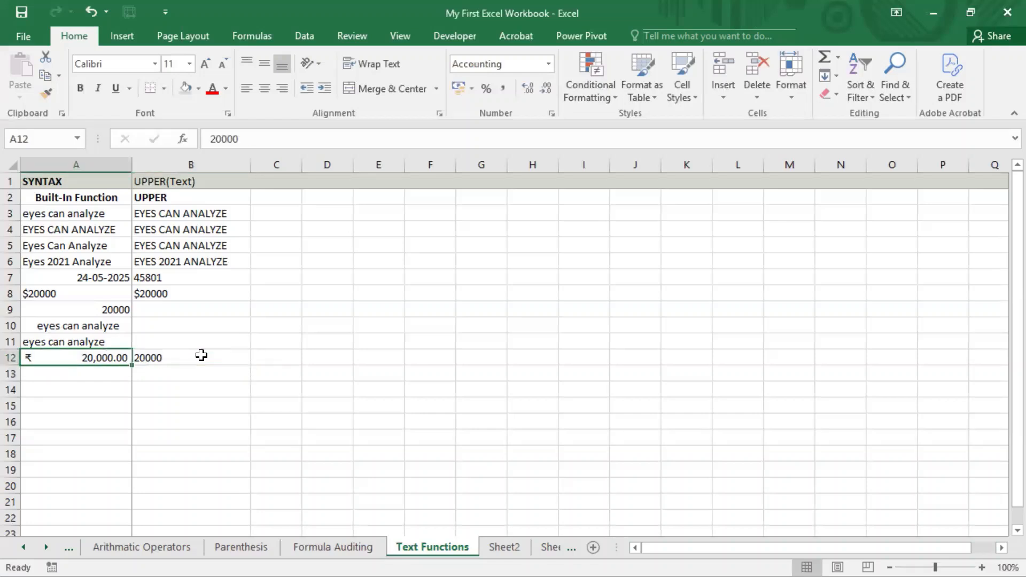
pyautogui.doubleClick(50, 357)
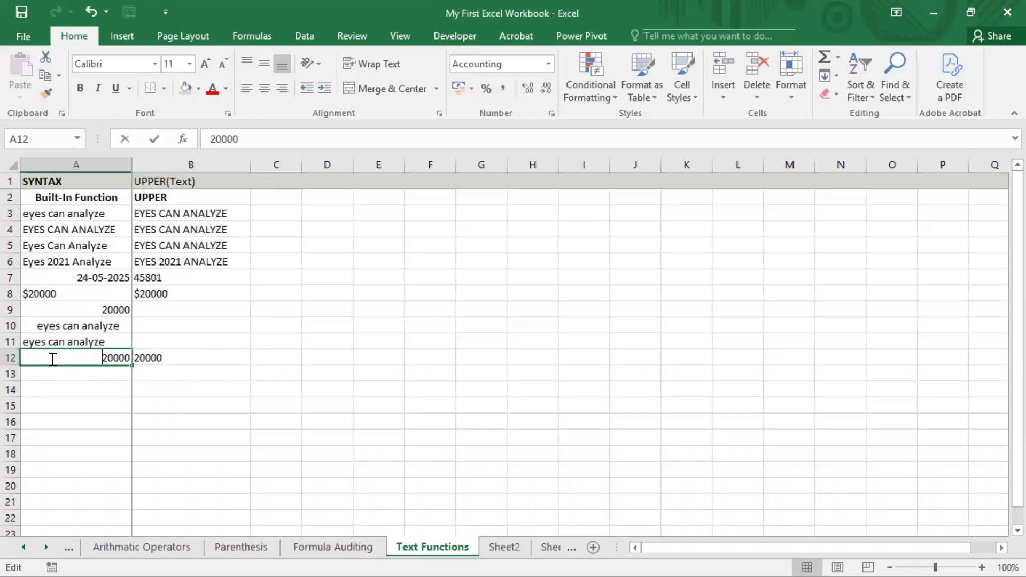
pyautogui.press('Escape')
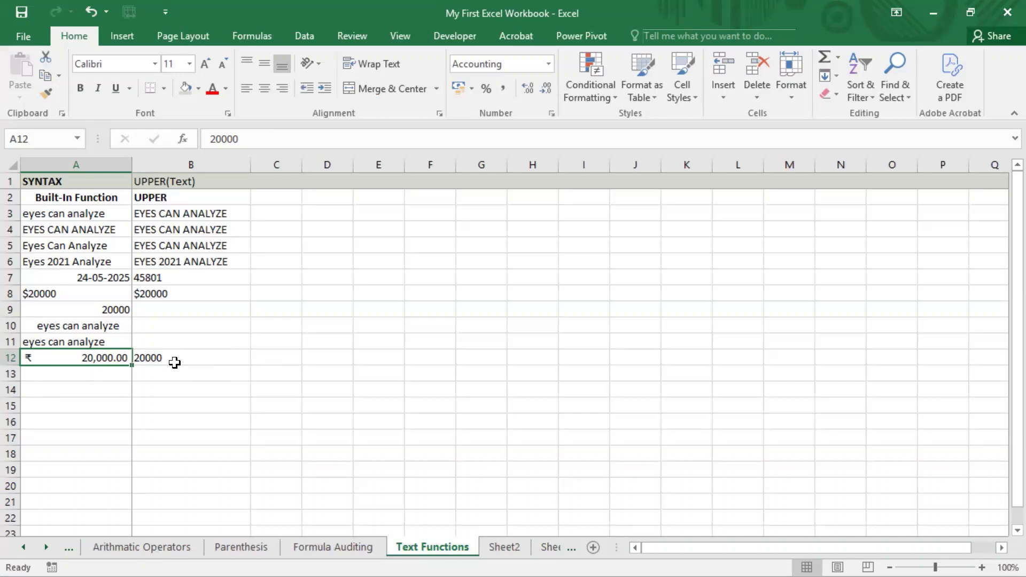
# Enter the formula =UPPER(A9) in cell B9
pyautogui.click(189, 309)
pyautogui.write('=')
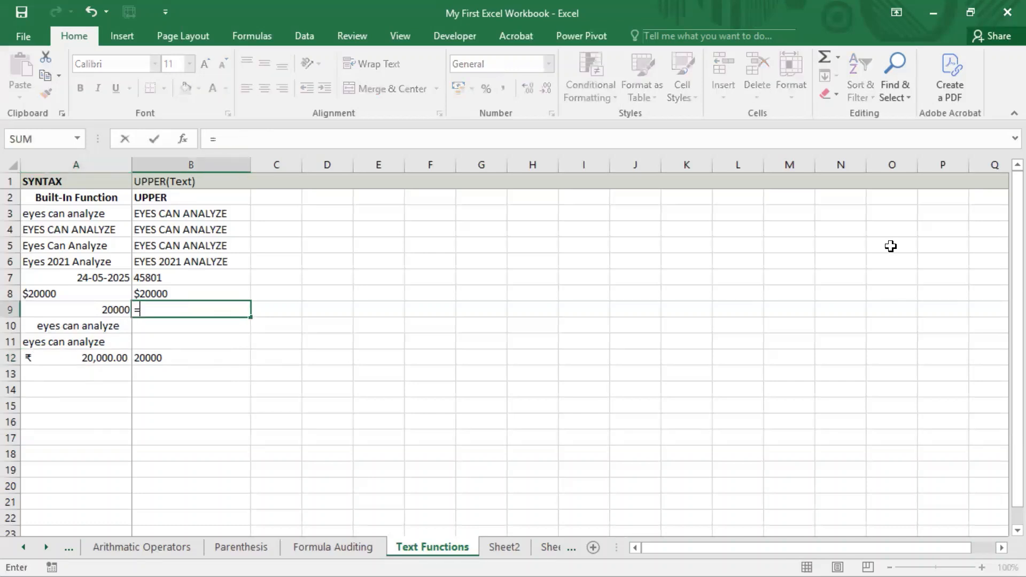
pyautogui.write('upper(')
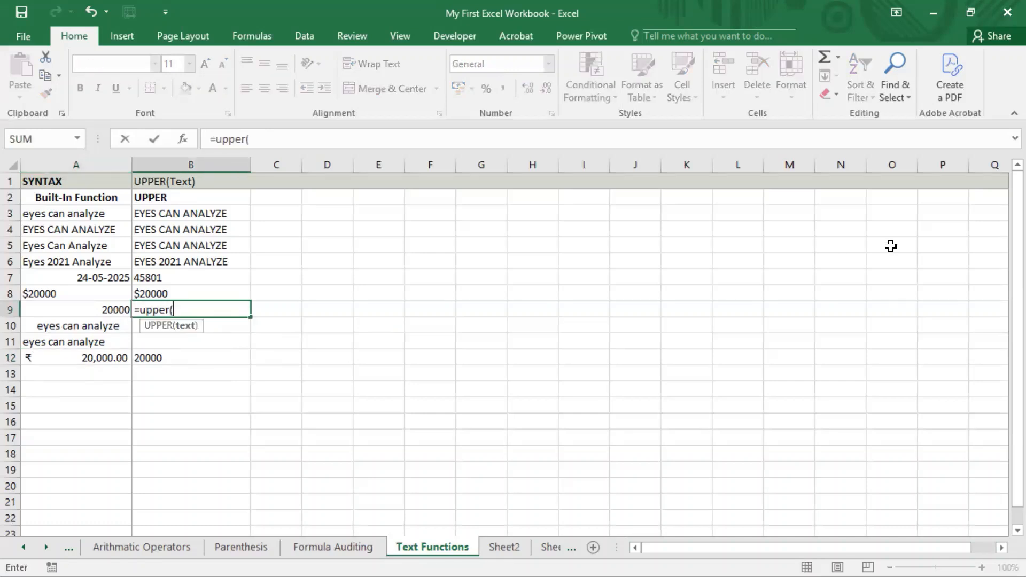
pyautogui.press('Left')
pyautogui.press('Return')
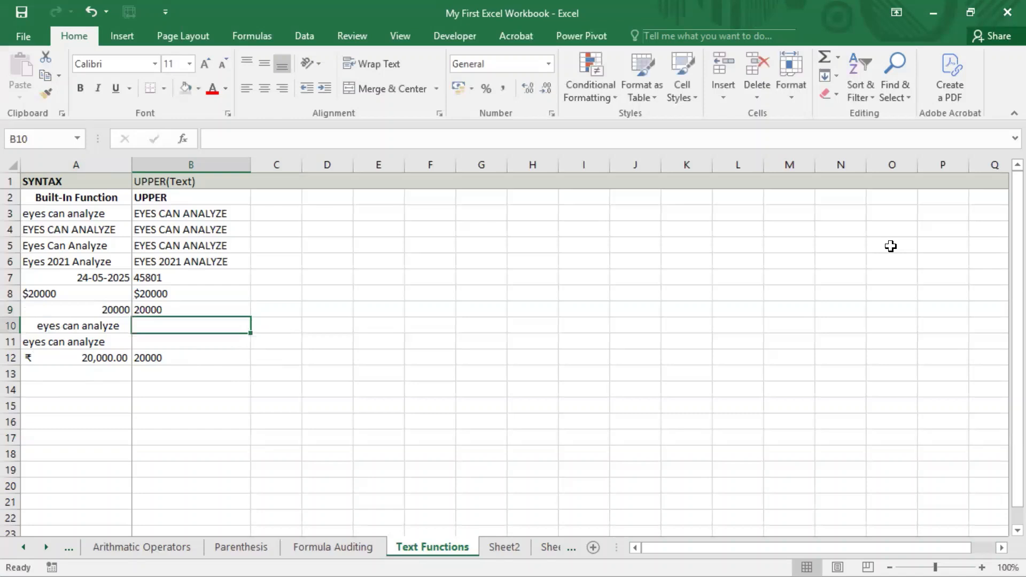
# Compare the UPPER result in B9 with the plain number in A9, including their alignment
pyautogui.press('Up')
pyautogui.press('Left')
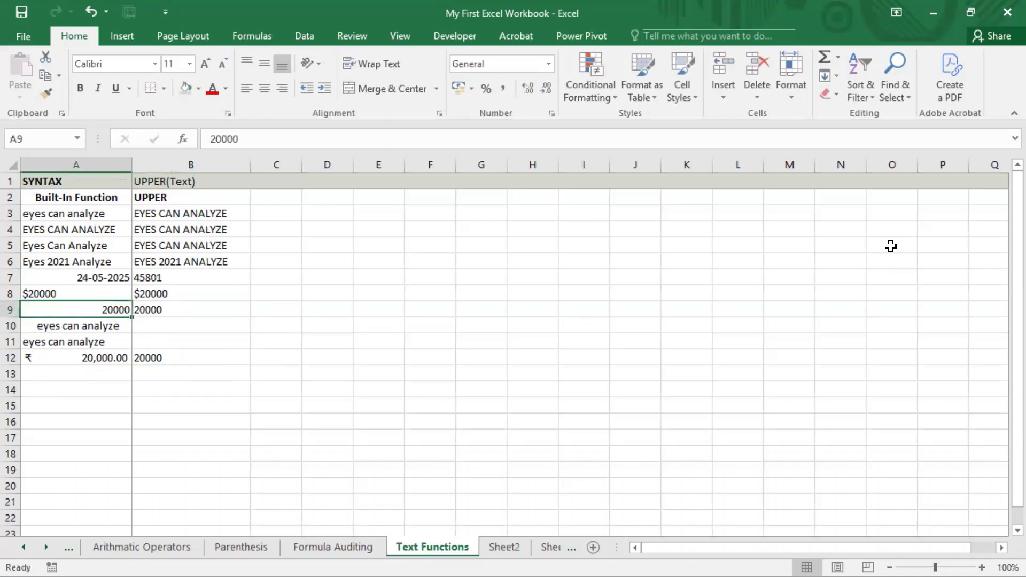
pyautogui.press('Right')
pyautogui.press('Left')
pyautogui.press('Right')
pyautogui.press('Left')
pyautogui.press('Right')
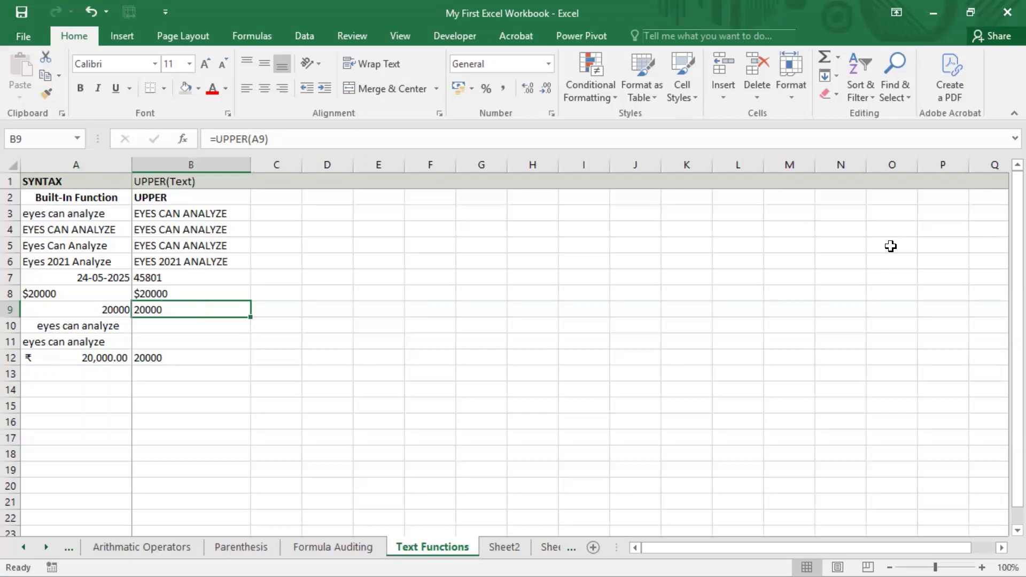
pyautogui.press('Left')
pyautogui.press('Right')
pyautogui.press('Left')
# Examine the leading spaces before the text in cell A10 without changing the entry
pyautogui.press('Down')
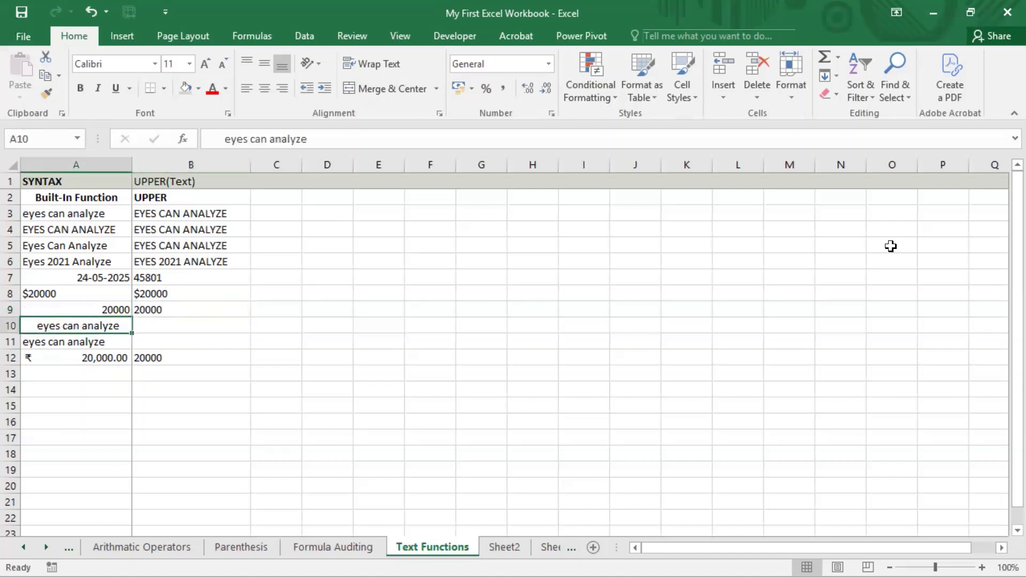
pyautogui.press('F2')
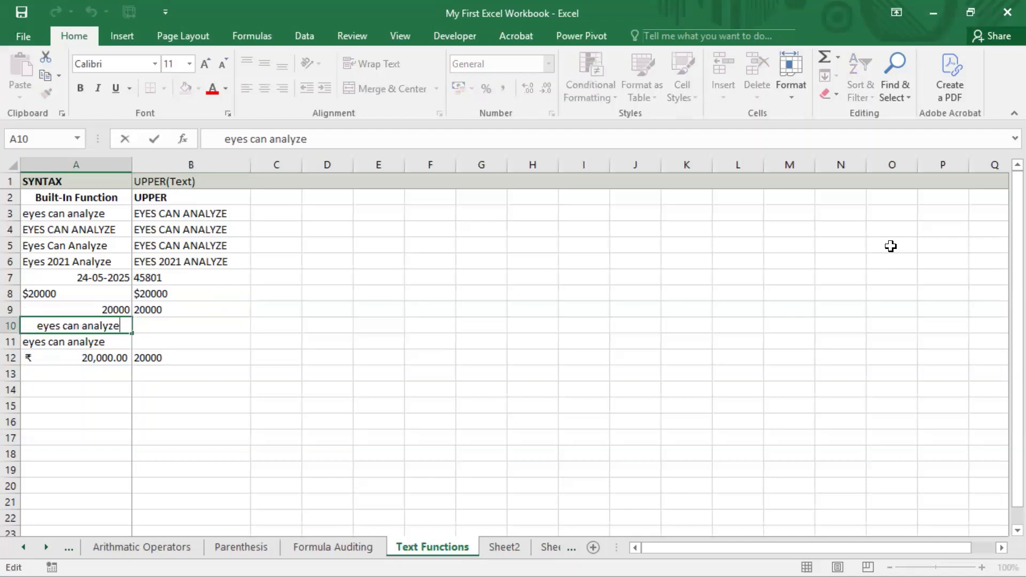
pyautogui.press('Left')
pyautogui.press('Left')
pyautogui.press('Left')
pyautogui.press('Left')
pyautogui.press('Left')
pyautogui.press('Left')
pyautogui.press('Left')
pyautogui.press('Left')
pyautogui.press('Left')
pyautogui.press('Left')
pyautogui.press('Left')
pyautogui.press('Left')
pyautogui.press('Left')
pyautogui.press('Left')
pyautogui.press('Left')
pyautogui.press('Left')
pyautogui.hotkey('shift', 'Home')
pyautogui.press('Escape')
pyautogui.press('Down')
pyautogui.press('Up')
# Enter the formula =UPPER(A10) in cell B10
pyautogui.press('Right')
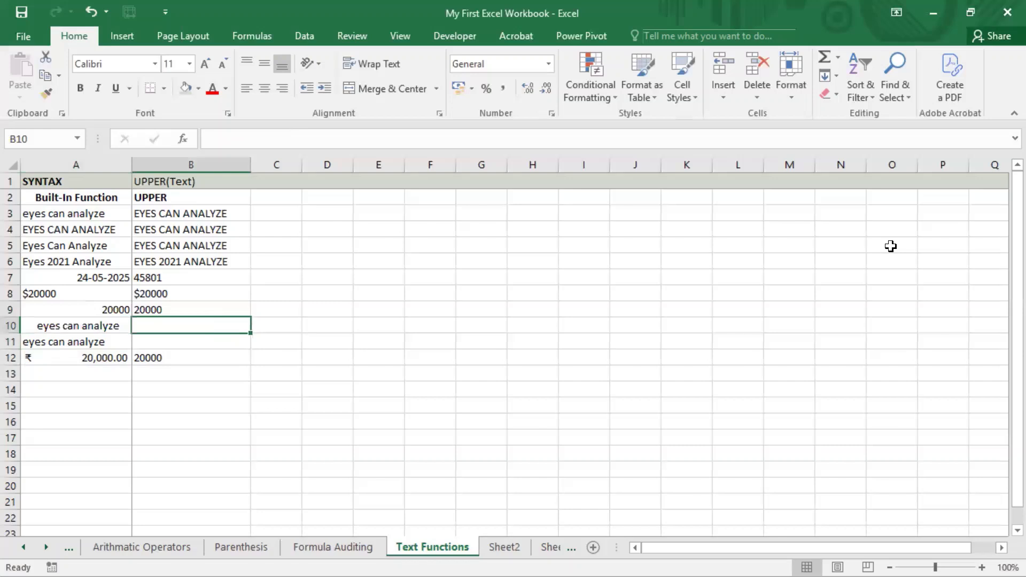
pyautogui.write('=upper')
pyautogui.press('Tab')
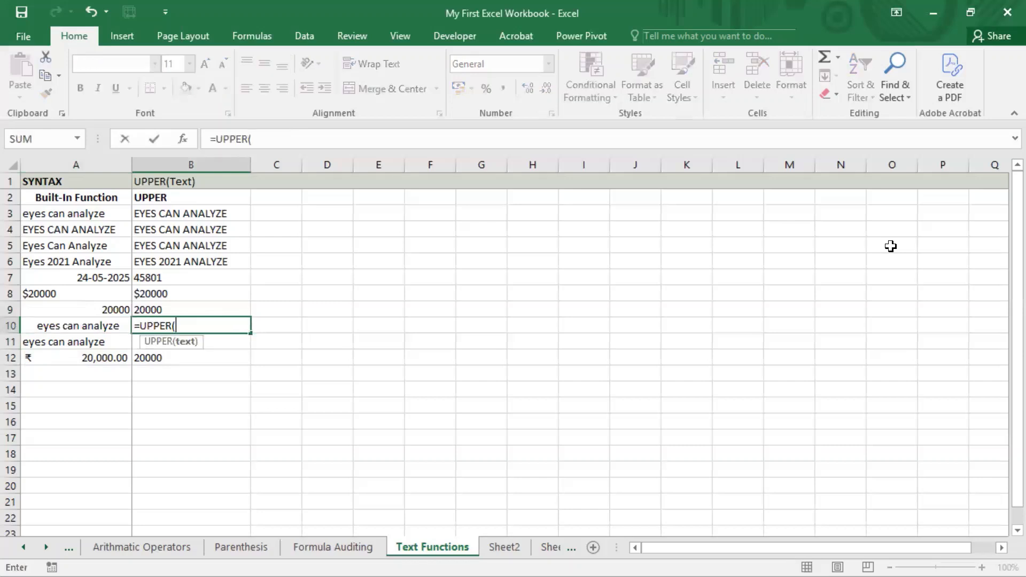
pyautogui.press('Left')
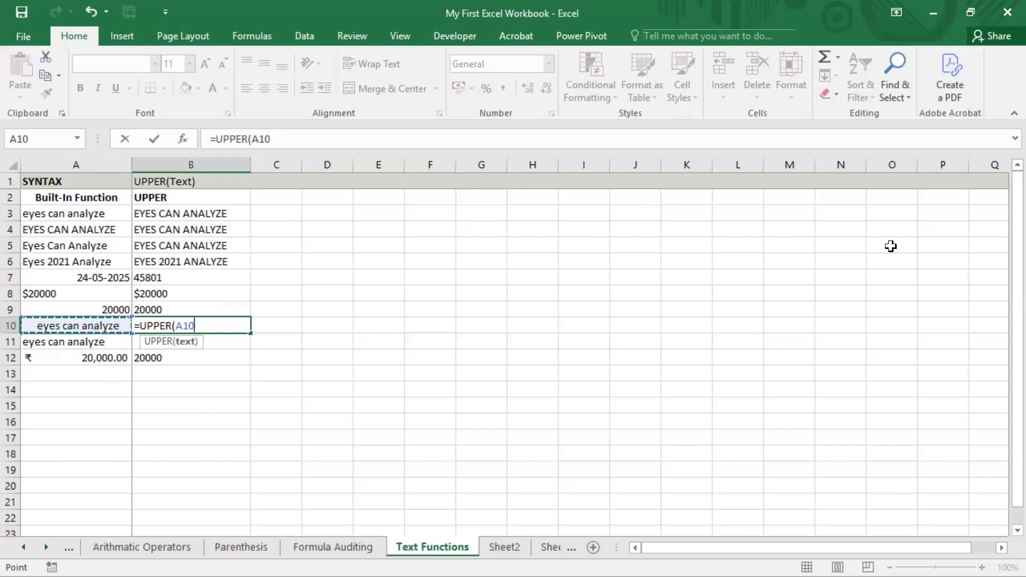
pyautogui.write(')')
pyautogui.hotkey('ctrl', 'Return')
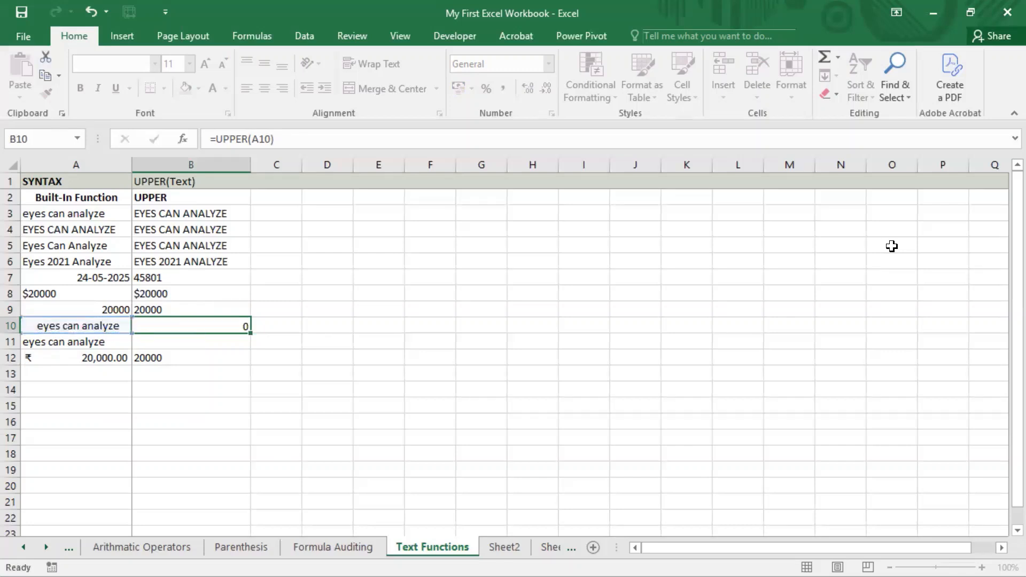
# Review the formula in B10 and compare its result with the leading spaces in A10
pyautogui.press('Up')
pyautogui.press('F2')
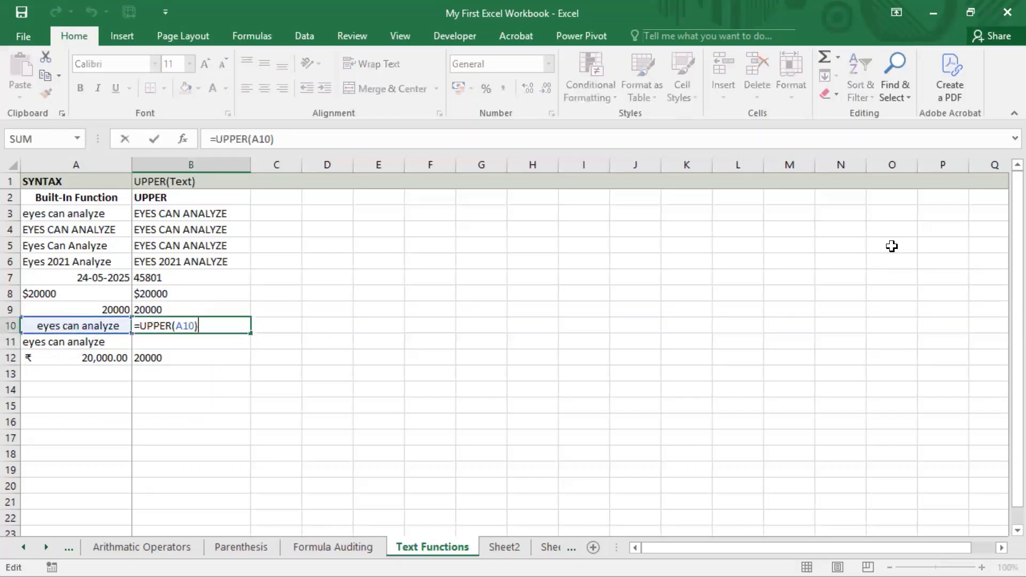
pyautogui.press('Left')
pyautogui.press('Escape')
pyautogui.press('Left')
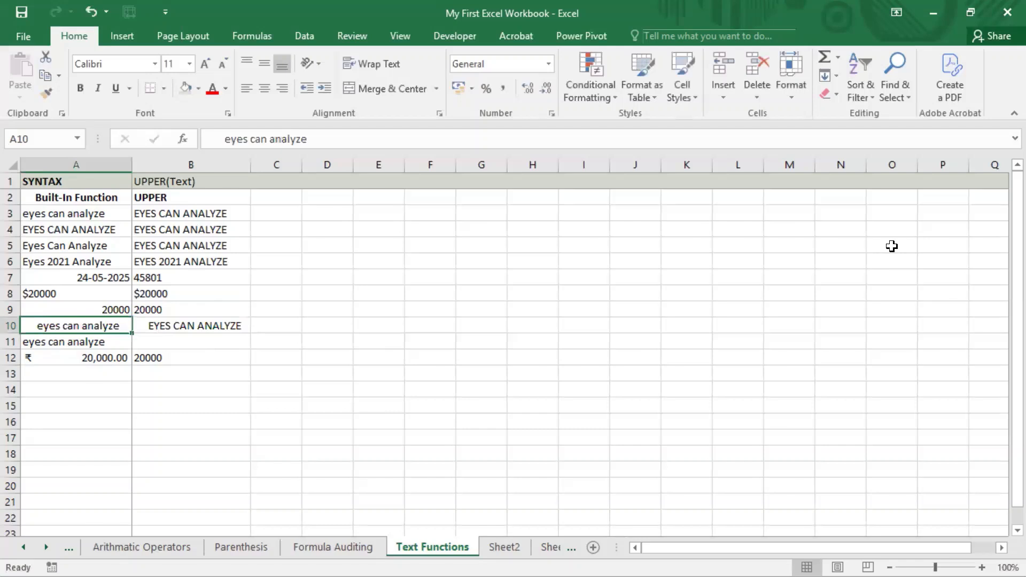
pyautogui.doubleClick(39, 325)
pyautogui.moveTo(36, 325); pyautogui.dragTo(19, 325)
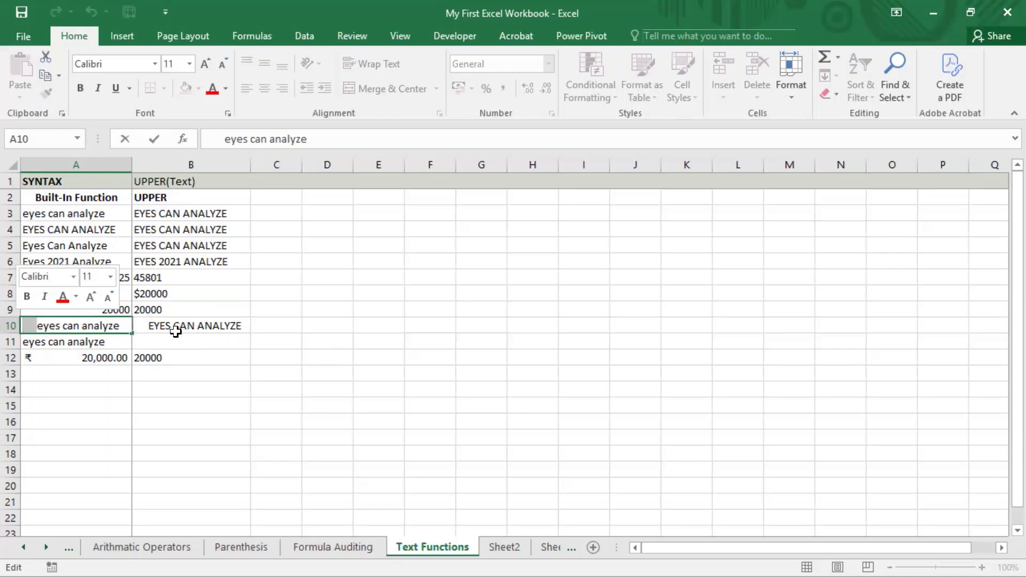
pyautogui.press('Escape')
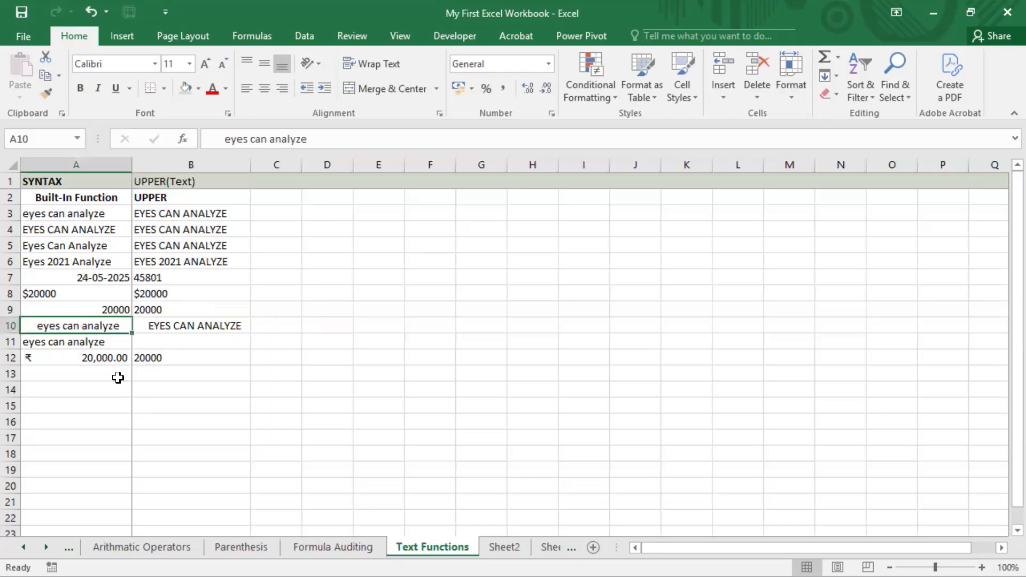
# Examine the trailing spaces after the text in cell A11 without changing the entry
pyautogui.click(128, 343)
pyautogui.doubleClick(128, 343)
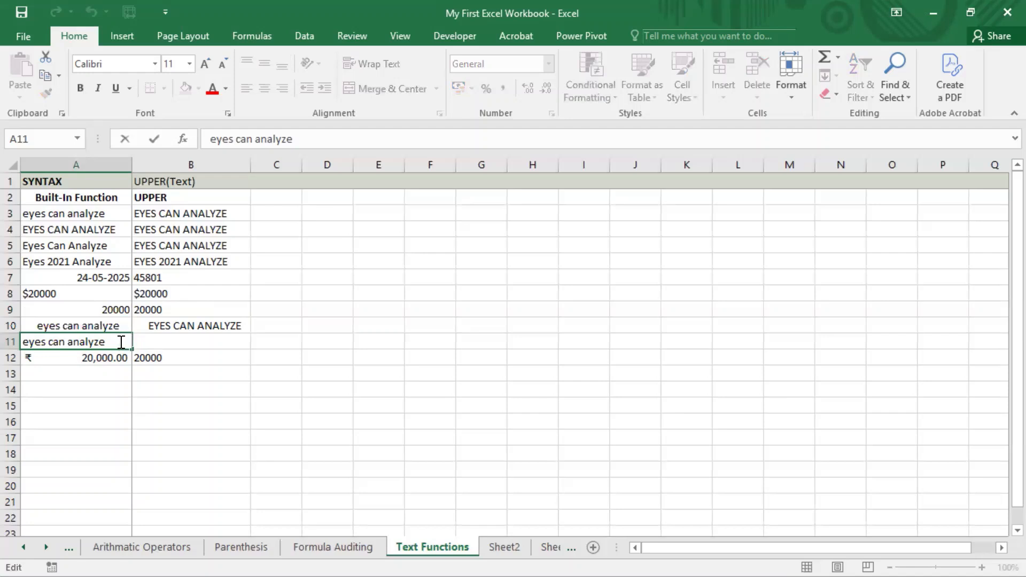
pyautogui.moveTo(122, 343); pyautogui.dragTo(104, 341)
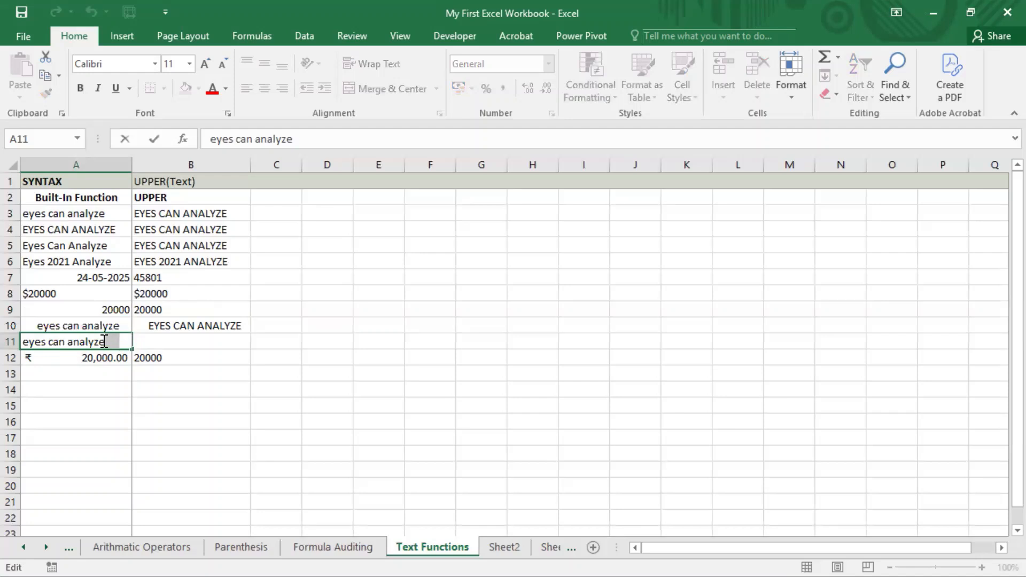
# Copy the UPPER formula from B10 into B11 so that it refers to A11
pyautogui.click(187, 345)
pyautogui.press('Up')
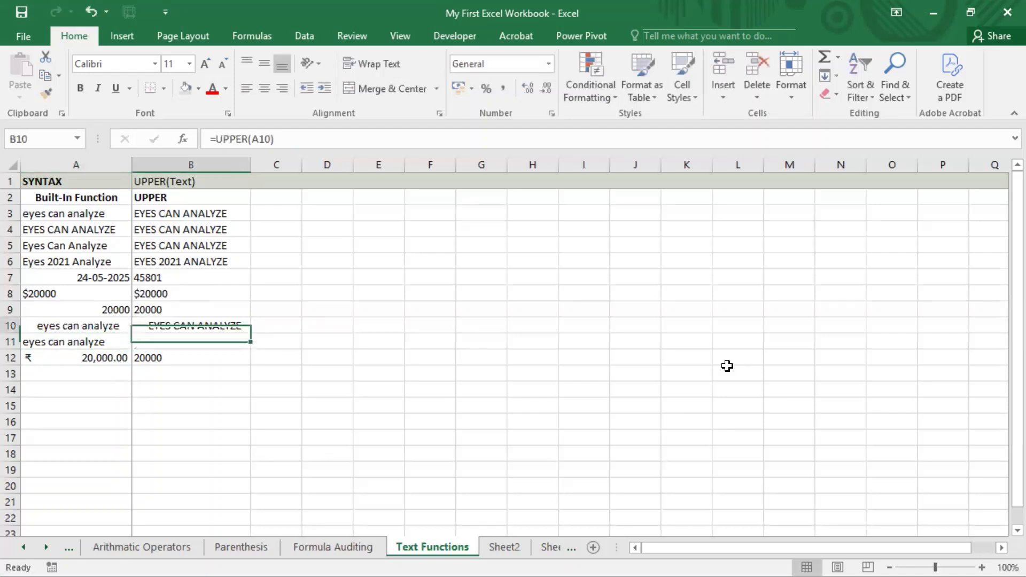
pyautogui.hotkey('ctrl', 'c')
pyautogui.press('Down')
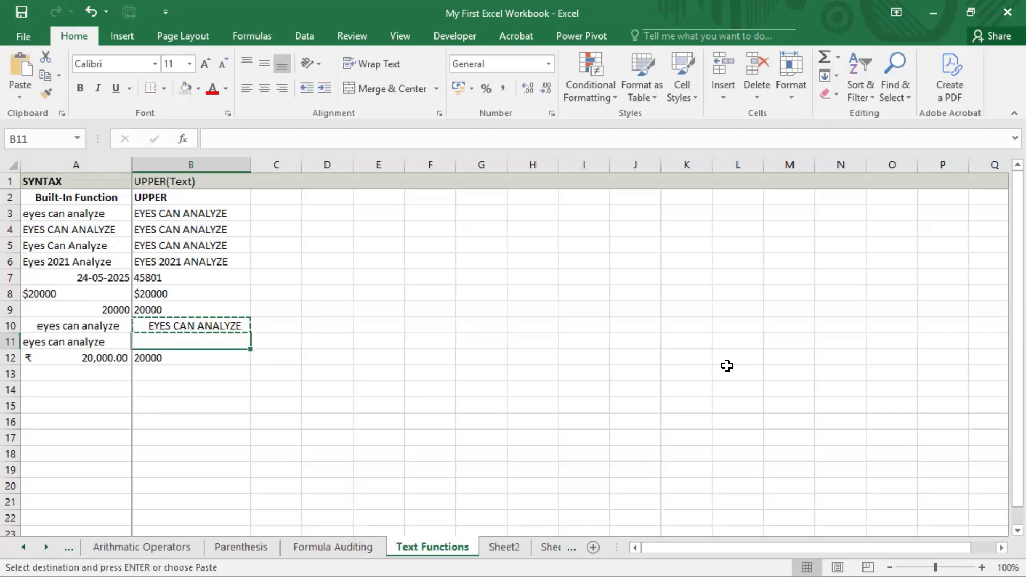
pyautogui.hotkey('ctrl', 'v')
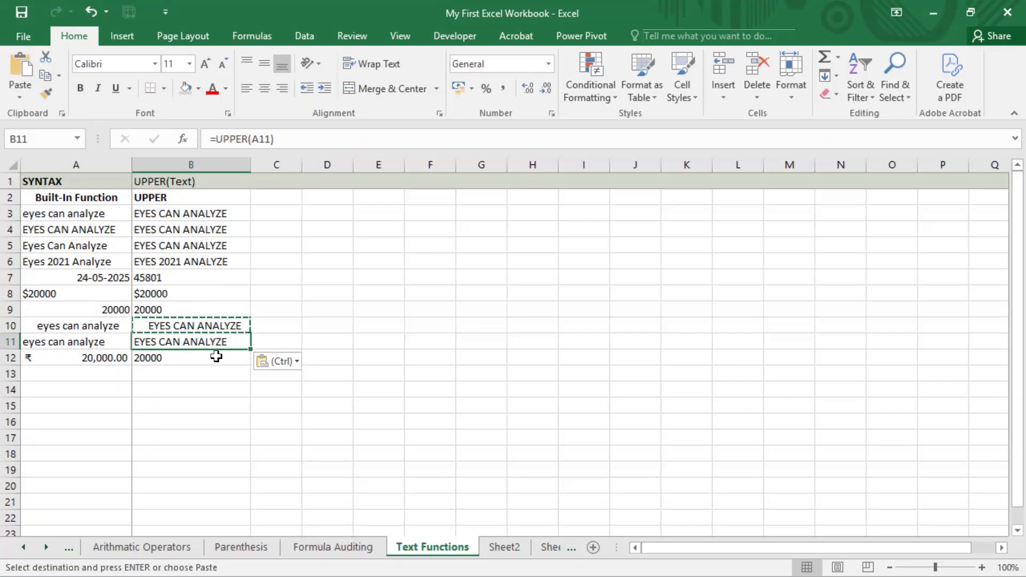
# Center the UPPER heading horizontally in cell B2
pyautogui.click(312, 277)
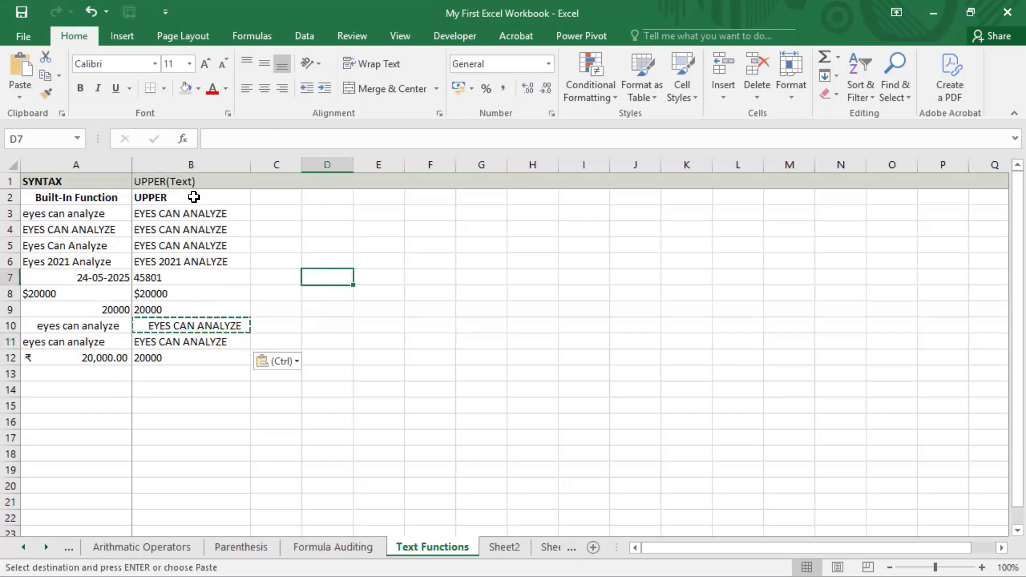
pyautogui.click(195, 197)
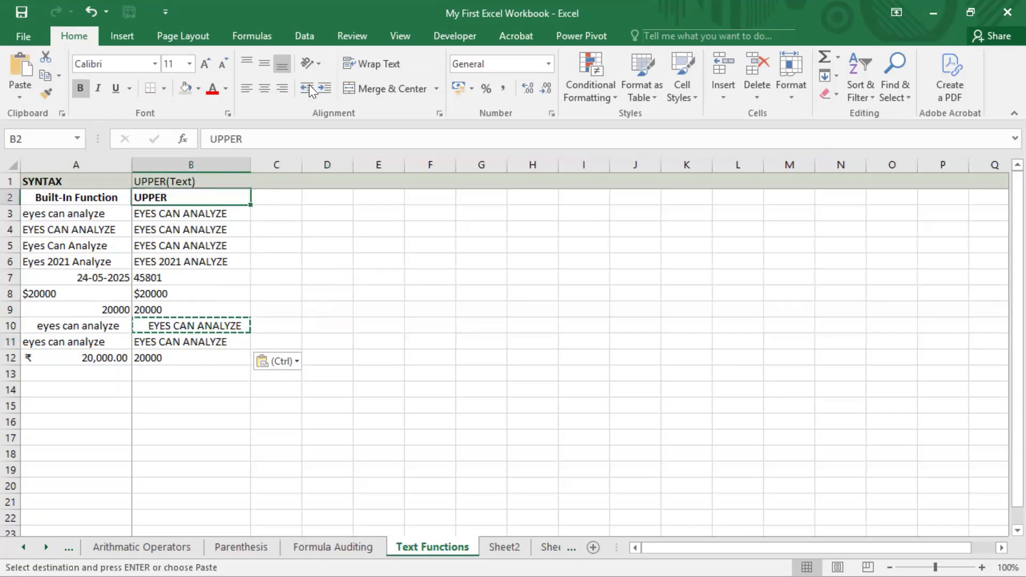
pyautogui.click(262, 88)
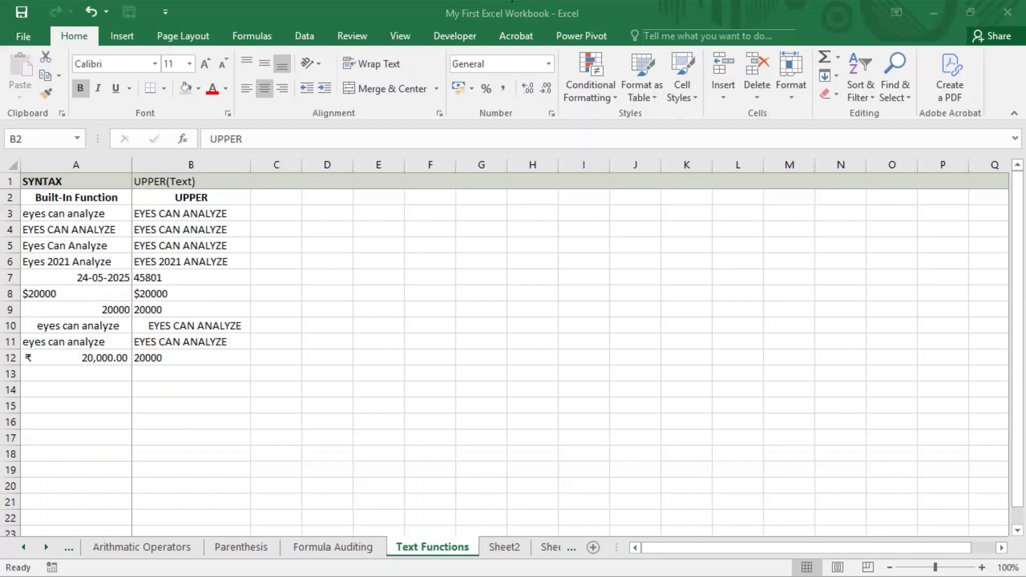
# Copy the sample text "Eyes 2021 Analyze" from A6 into A13
pyautogui.click(107, 2)
pyautogui.click(101, 264)
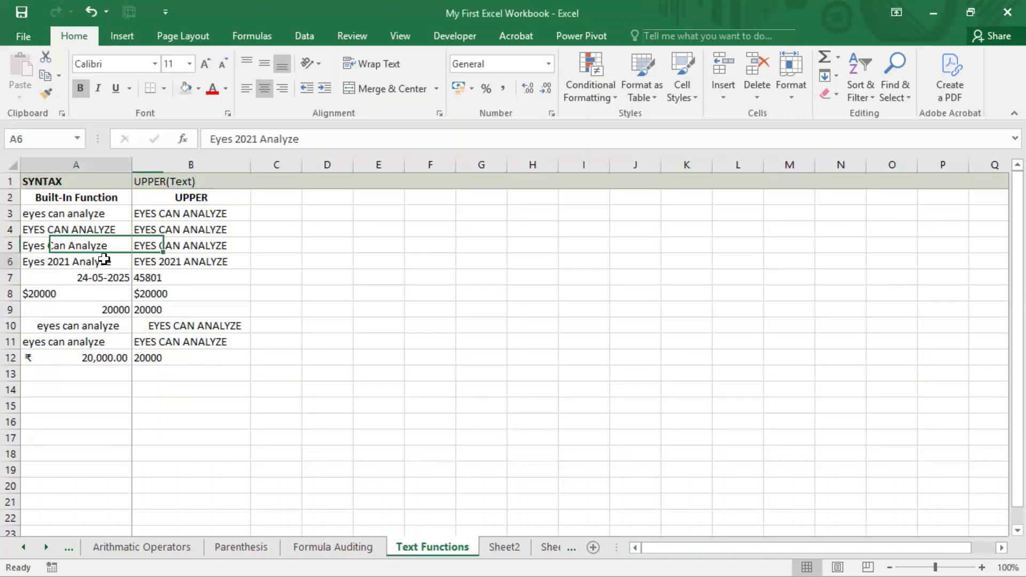
pyautogui.hotkey('ctrl', 'c')
pyautogui.click(105, 379)
pyautogui.hotkey('ctrl', 'v')
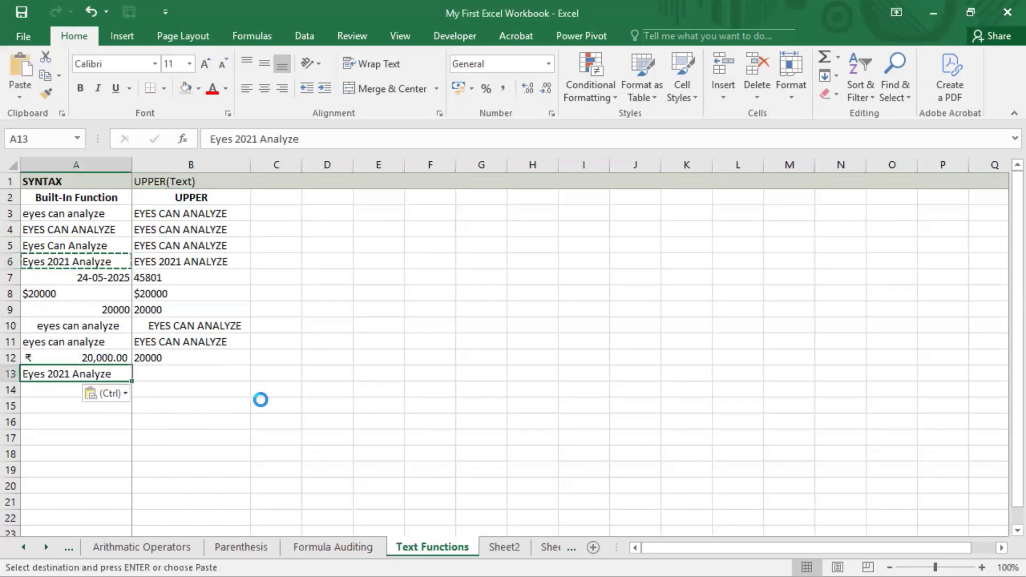
# Examine the words "Eyes" and "Analyze" inside cell A13 without changing the entry
pyautogui.doubleClick(34, 372)
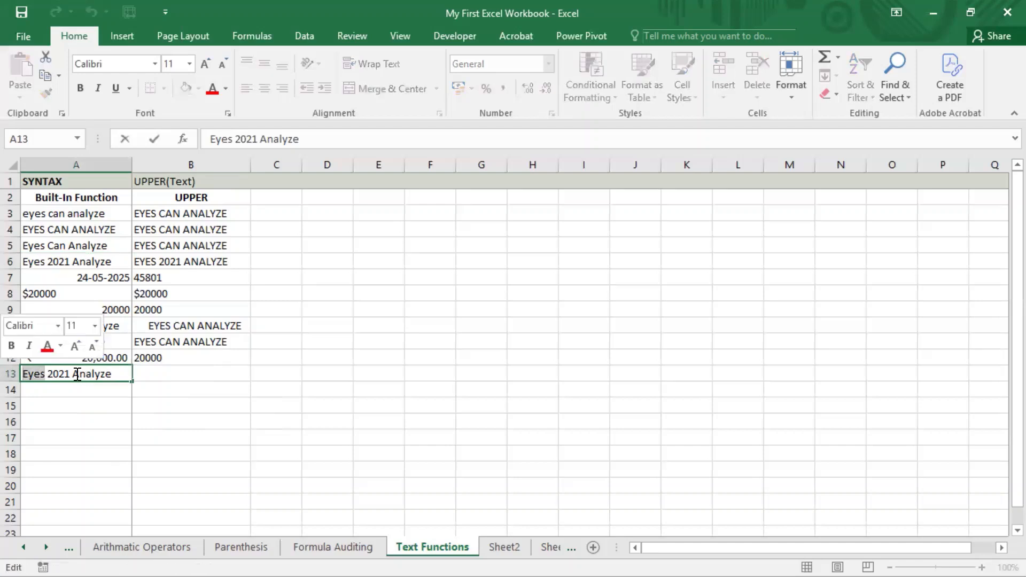
pyautogui.moveTo(75, 374); pyautogui.dragTo(137, 375)
pyautogui.press('Escape')
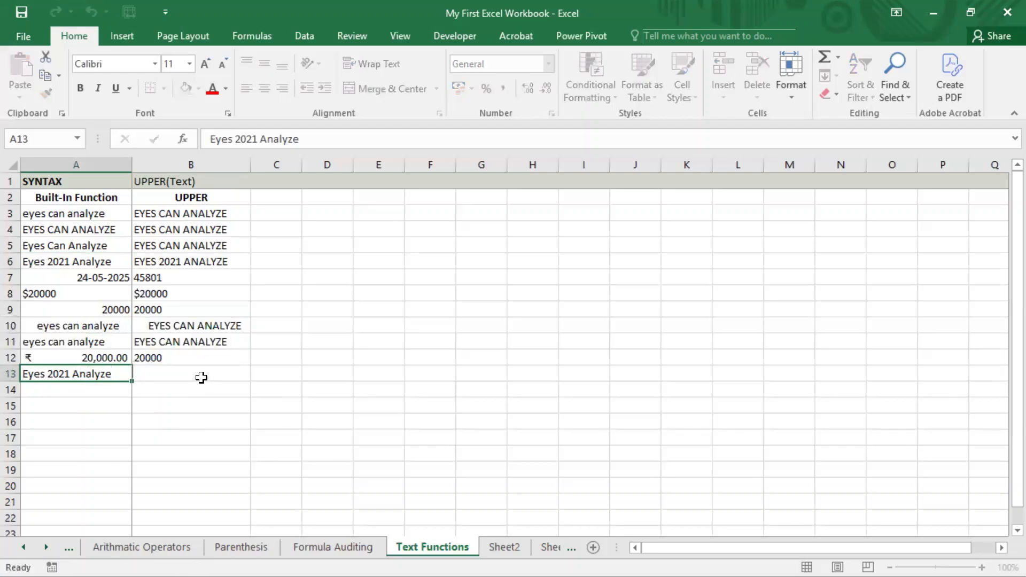
# Enter the formula =UPPER(LEFT(A13,4) & RIGHT(A13,7)) in cell B13
pyautogui.click(201, 378)
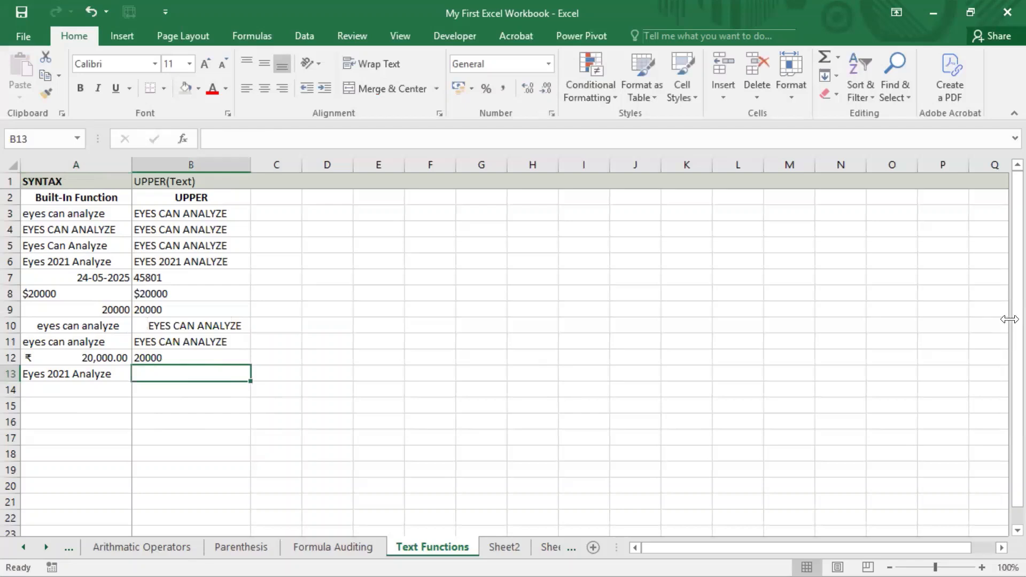
pyautogui.write('=')
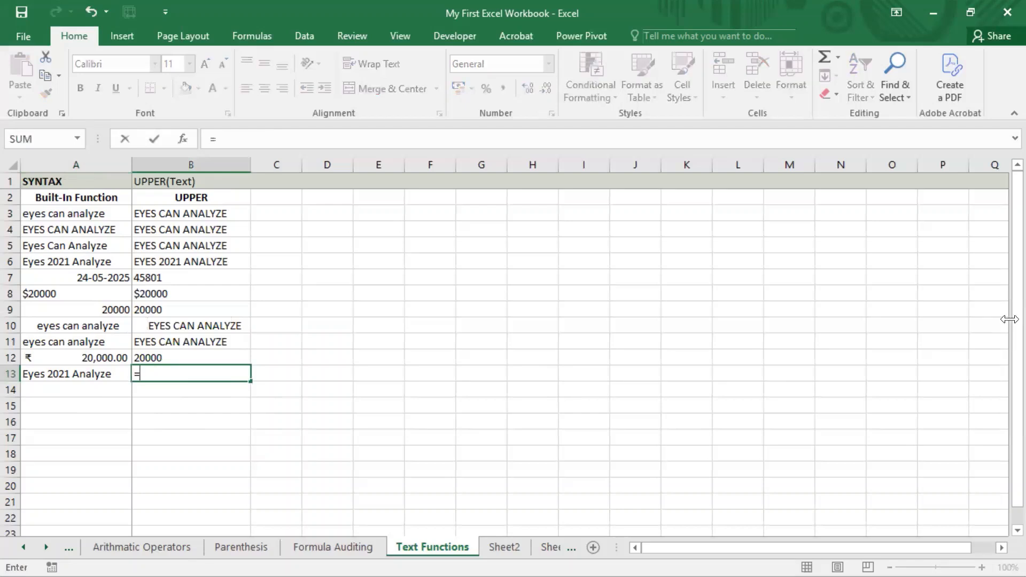
pyautogui.write('upper')
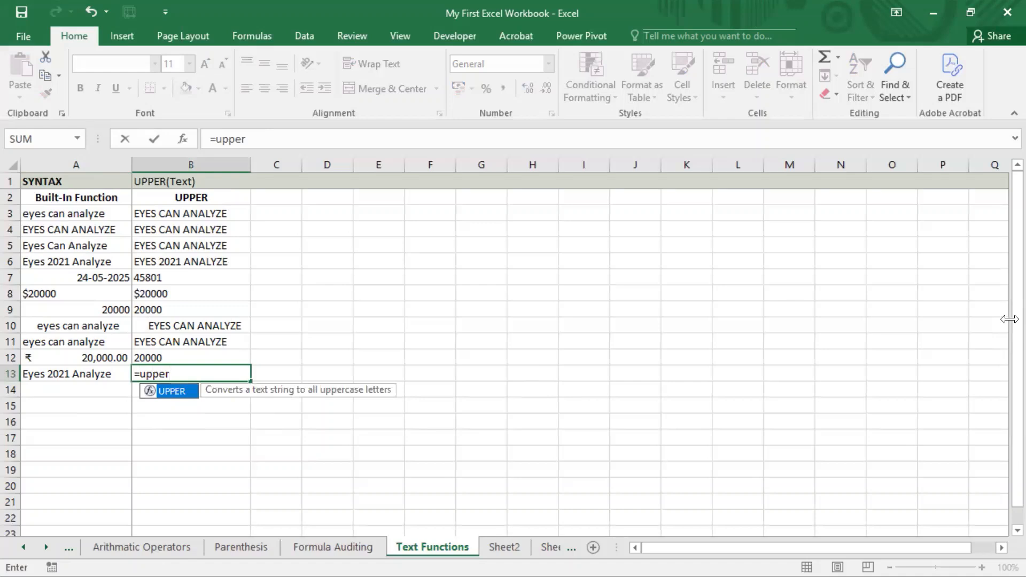
pyautogui.write('(')
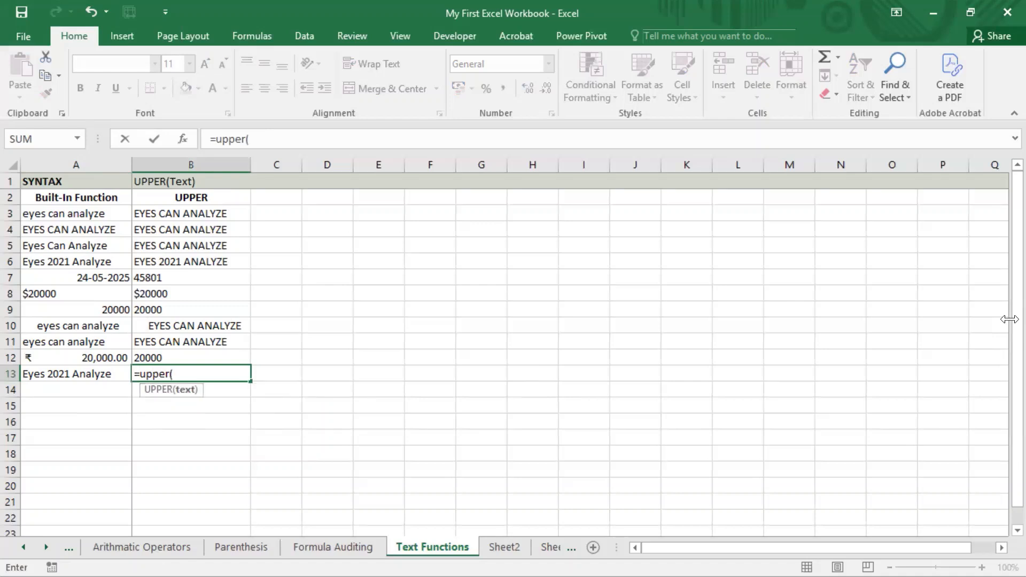
pyautogui.write('left(')
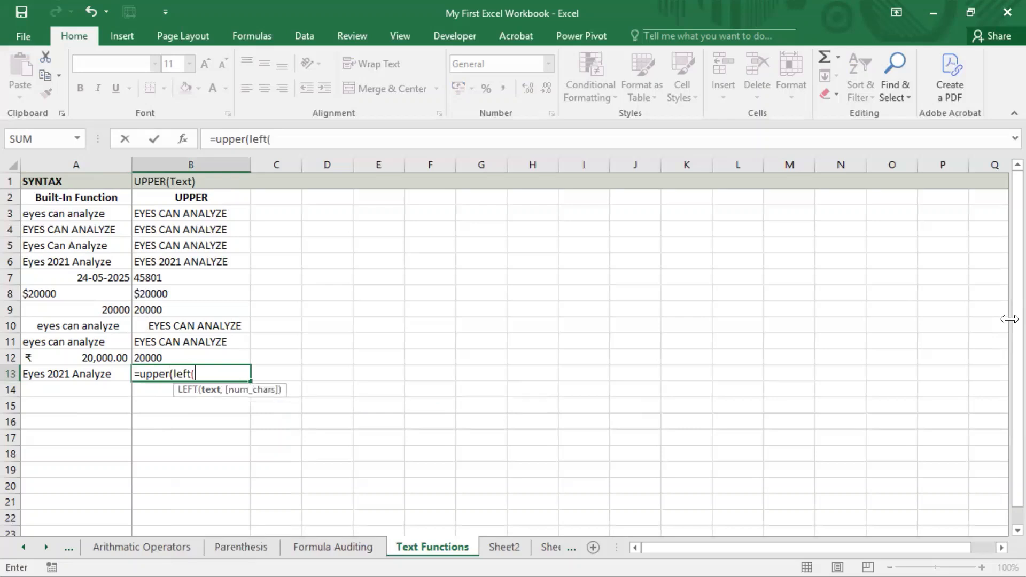
pyautogui.press('Left')
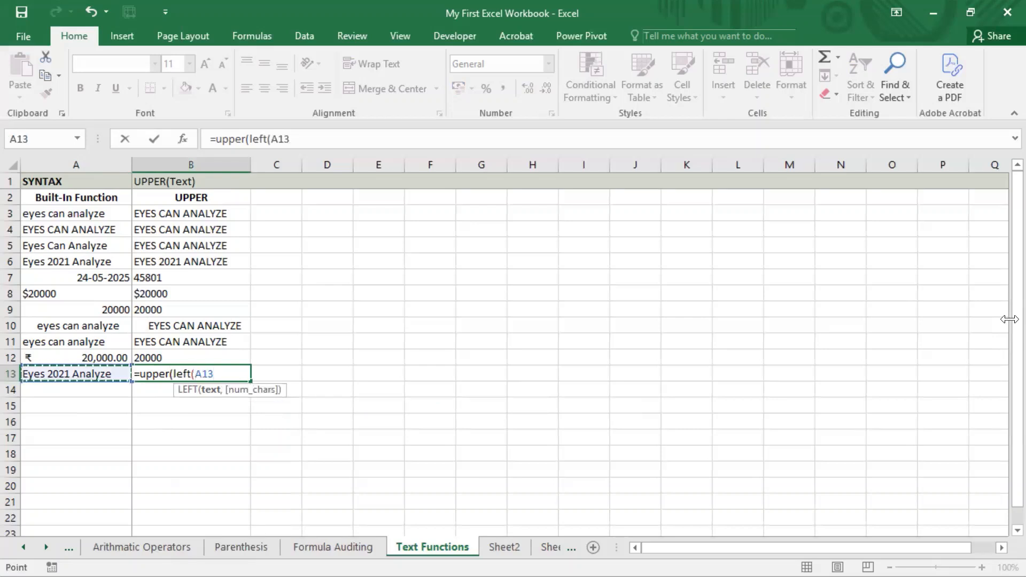
pyautogui.write(',4)')
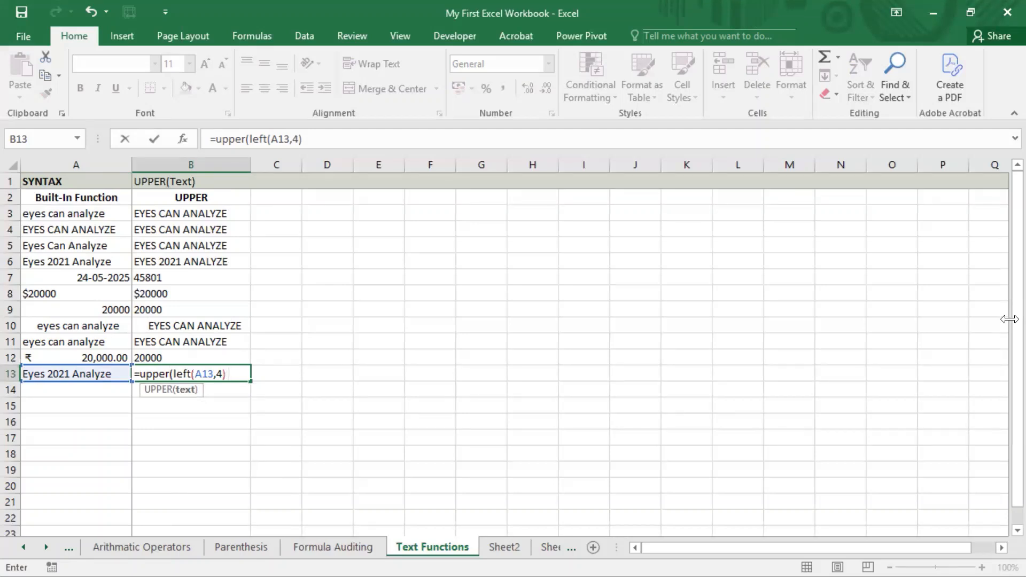
pyautogui.write('& right(')
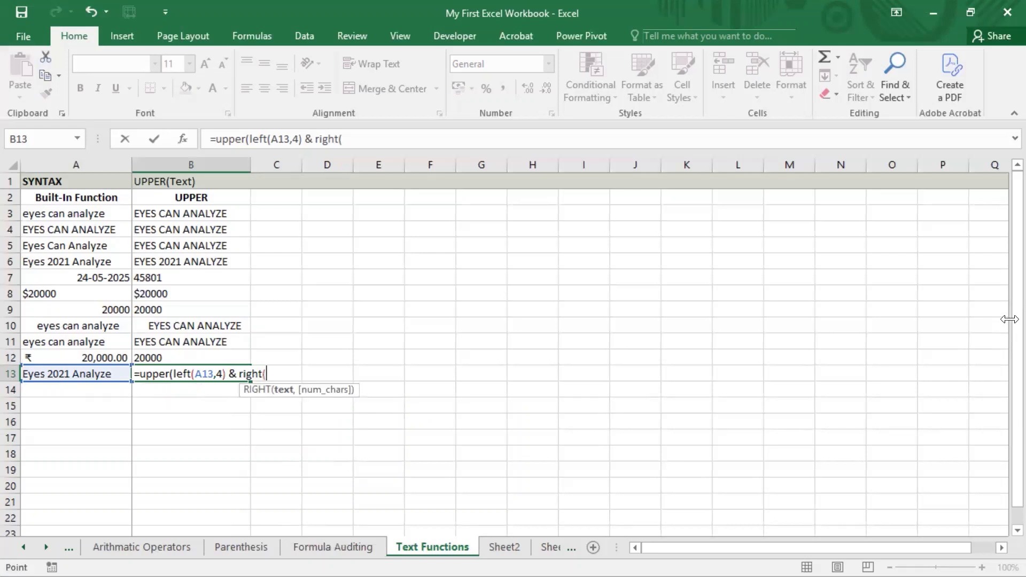
pyautogui.press('Left')
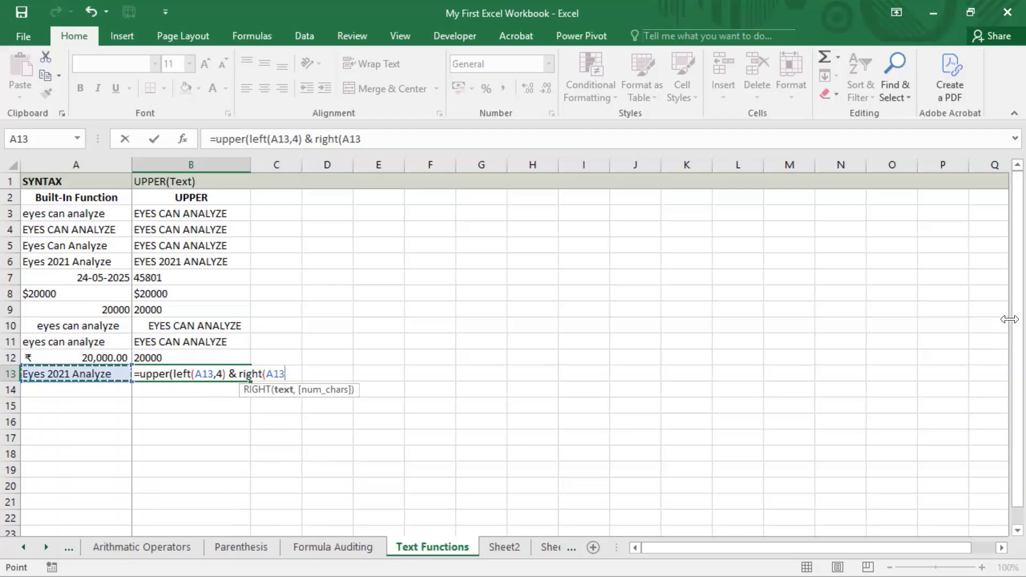
pyautogui.write(',7)')
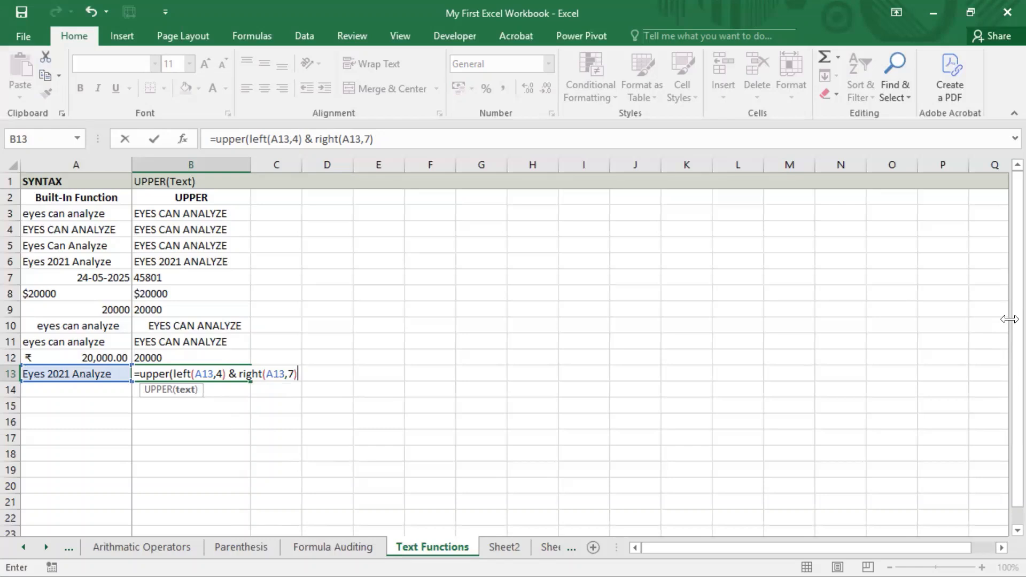
pyautogui.write(')')
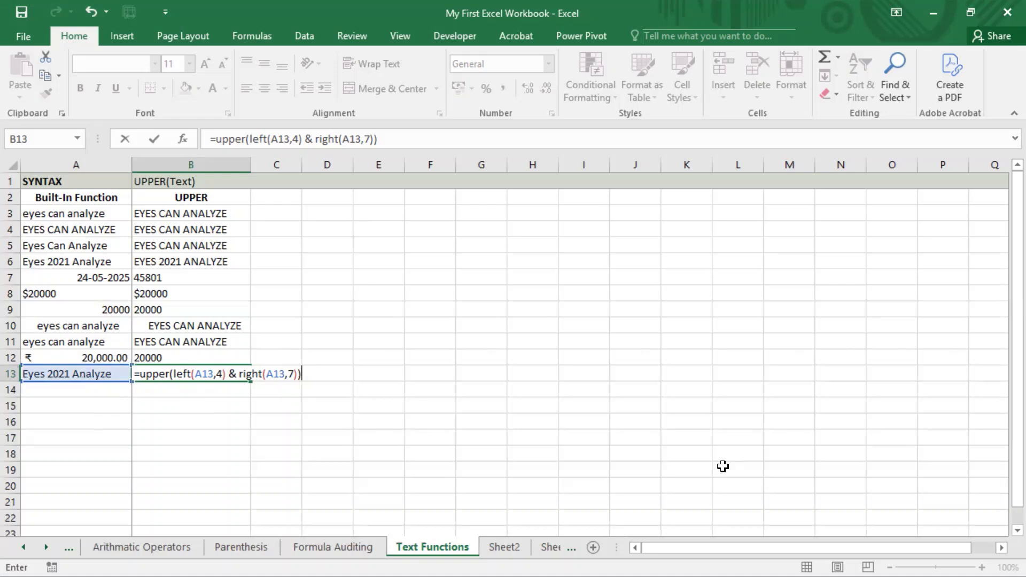
pyautogui.press('Return')
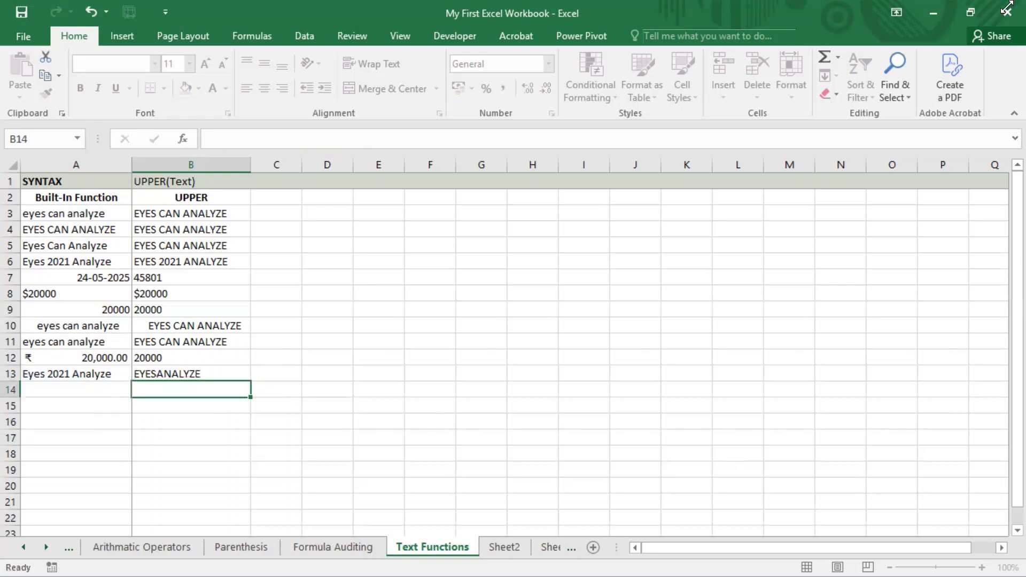
# Review the nested formula in B13 and compare its result with the source text in A13
pyautogui.press('Up')
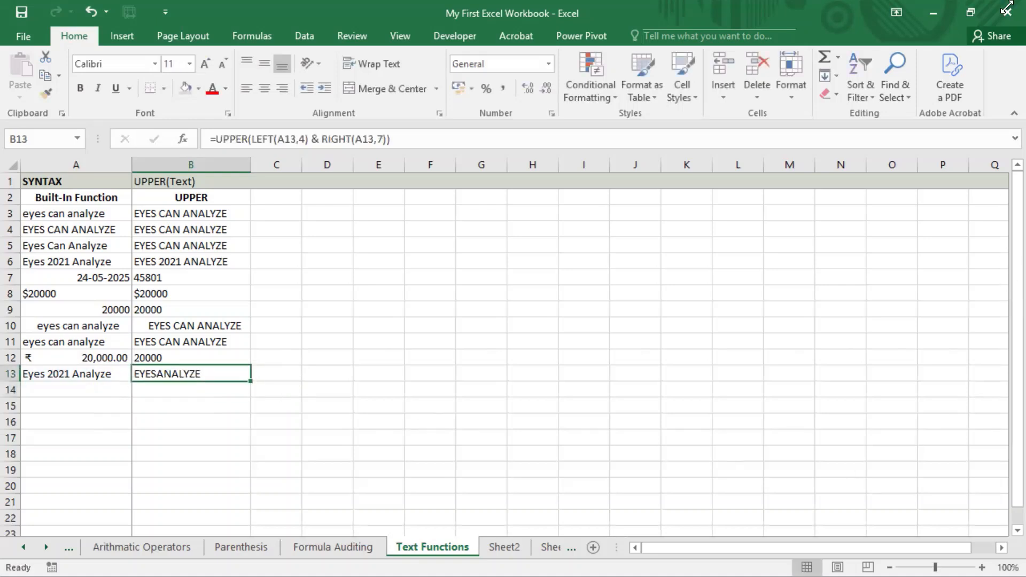
pyautogui.press('Left')
pyautogui.press('Down')
pyautogui.press('Down')
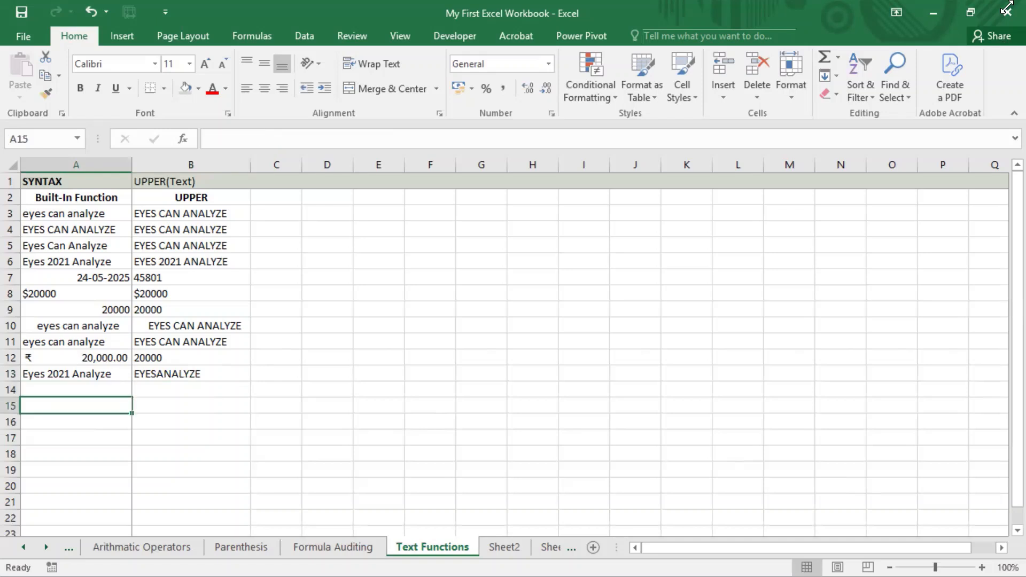
pyautogui.press('Up')
pyautogui.press('Up')
pyautogui.press('Up')
pyautogui.press('Right')
pyautogui.press('Down')
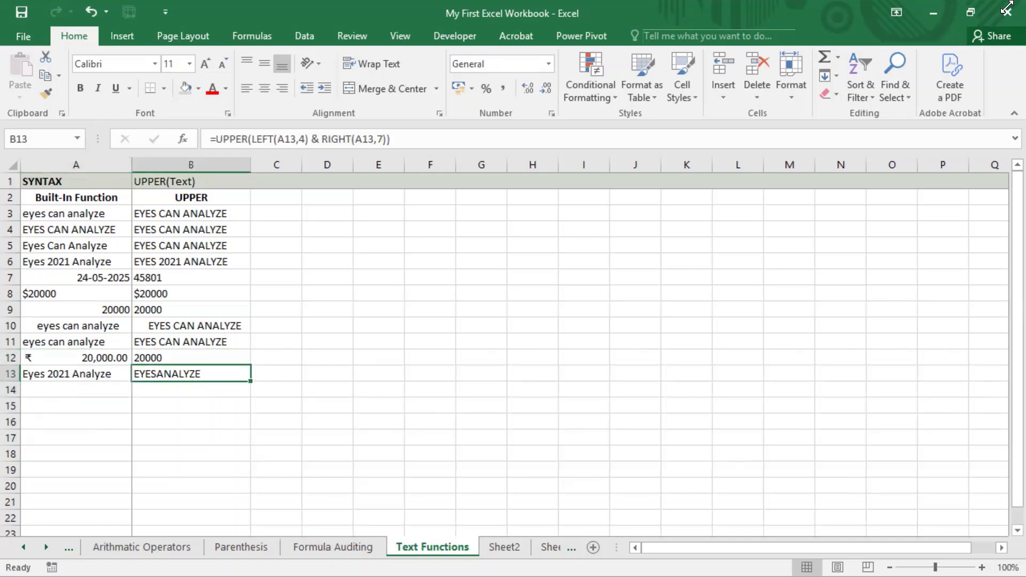
pyautogui.click(513, 2)
pyautogui.press('super+shift+q')
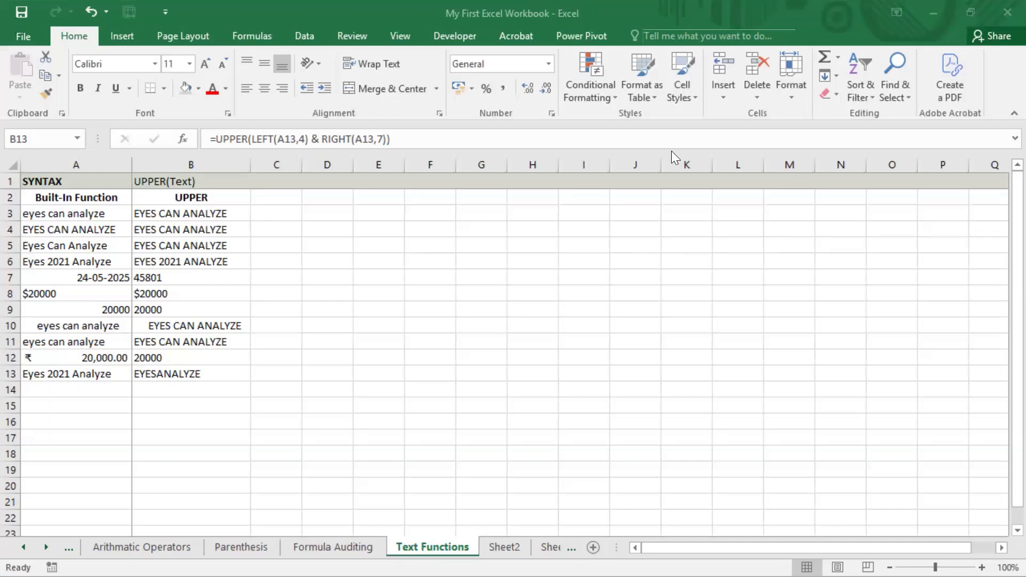
pyautogui.click(649, 157)
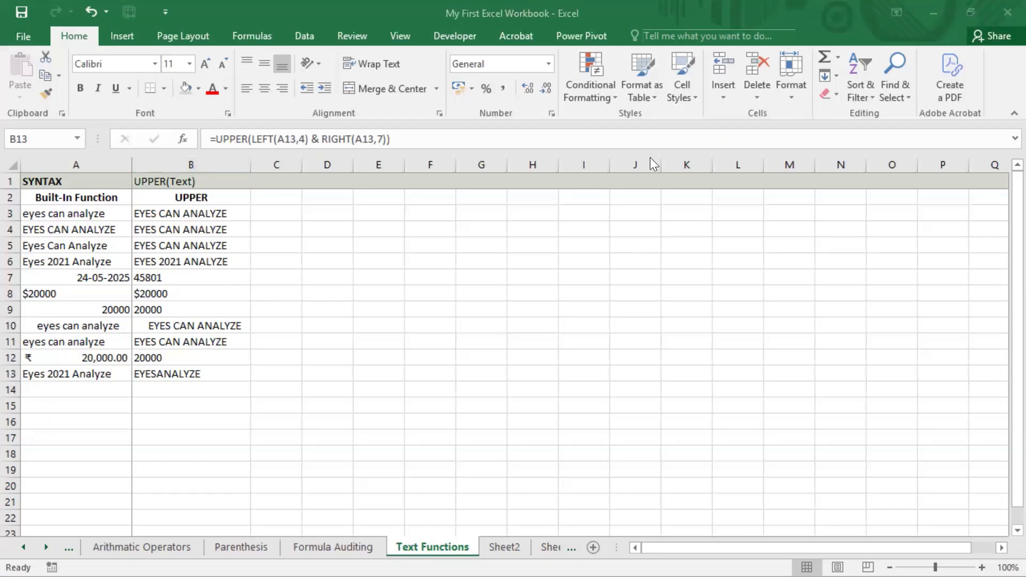